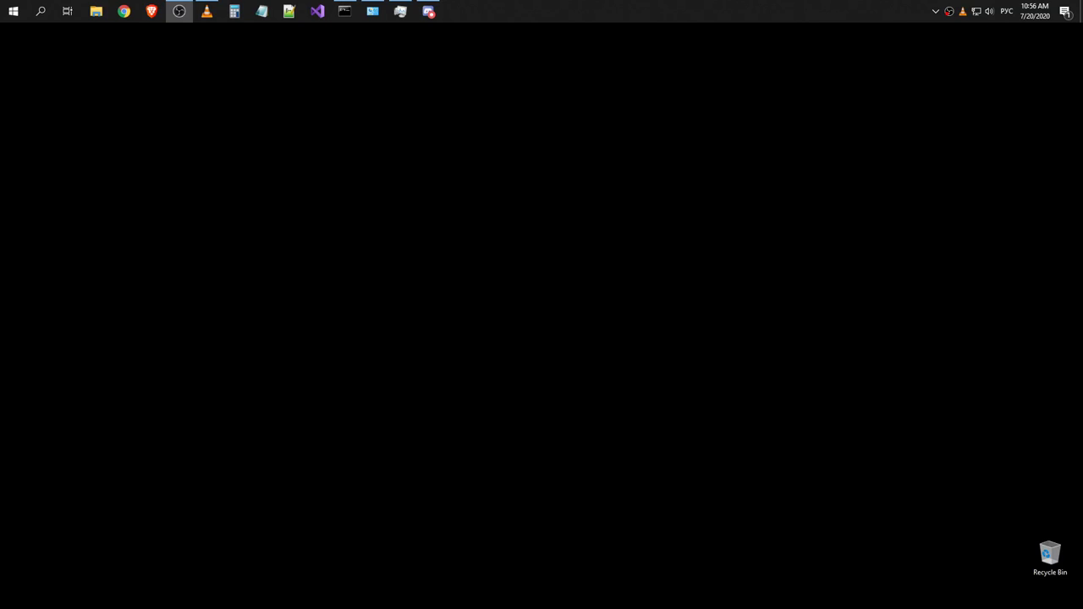
Open the prototype project and script.js in Visual Studio 2019, then pull master (already up to date).
left_click(318, 13)
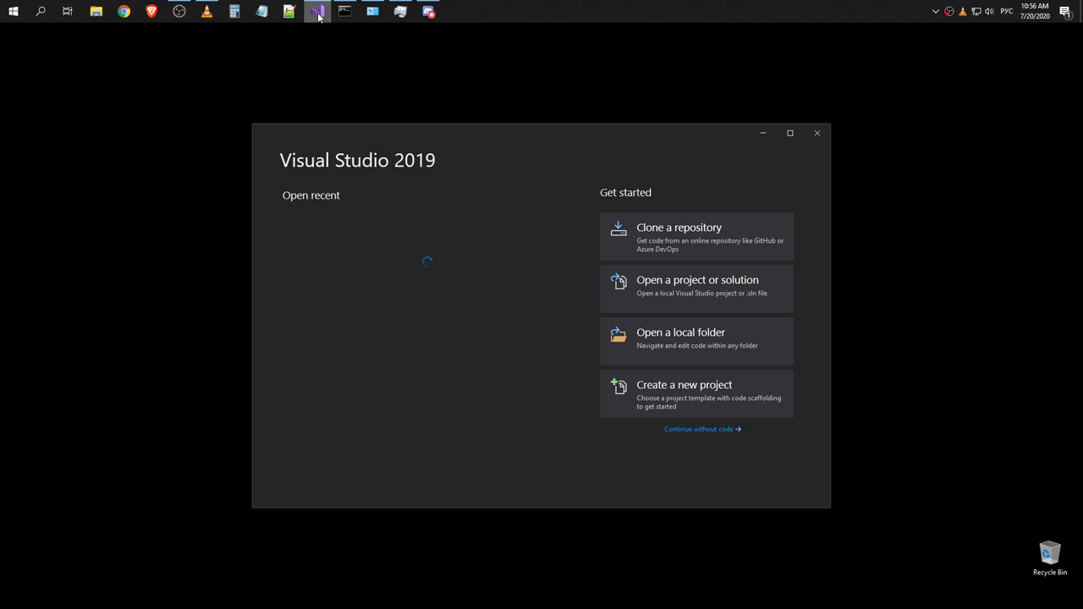
left_click(424, 273)
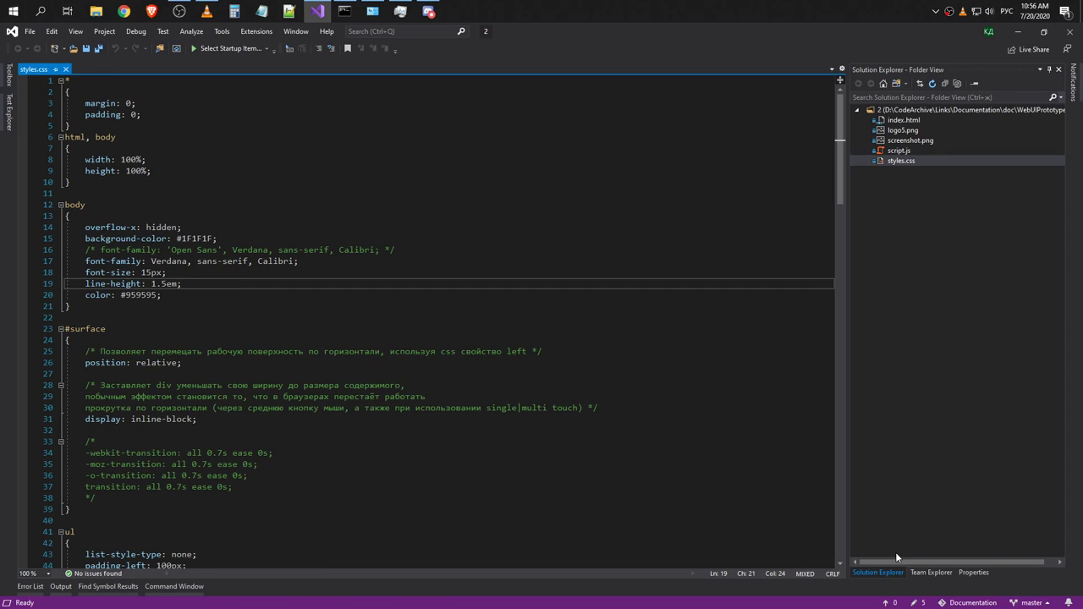
left_click(904, 150)
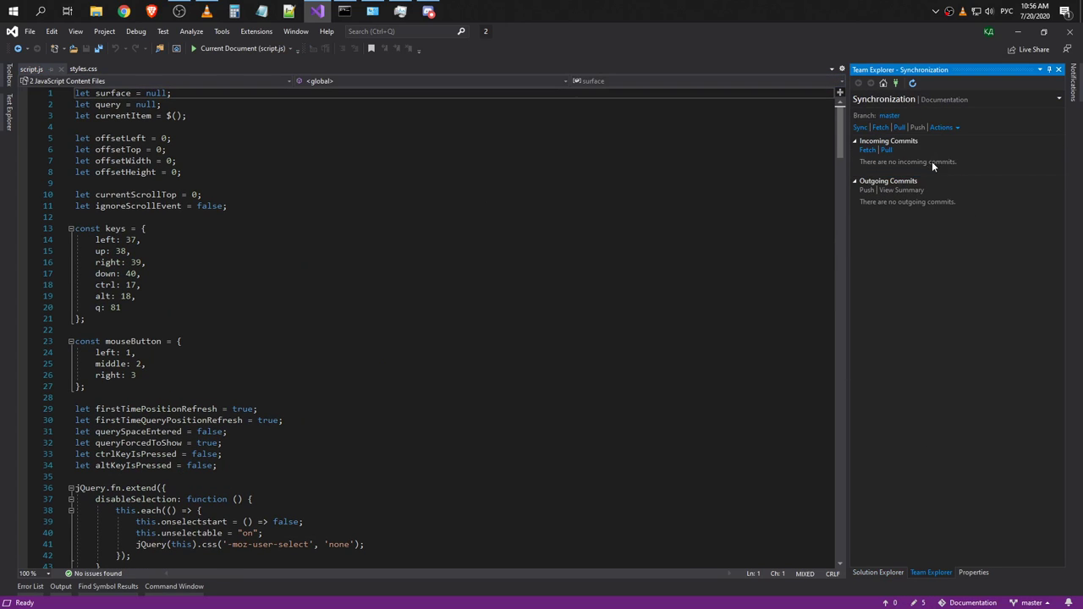
left_click(900, 127)
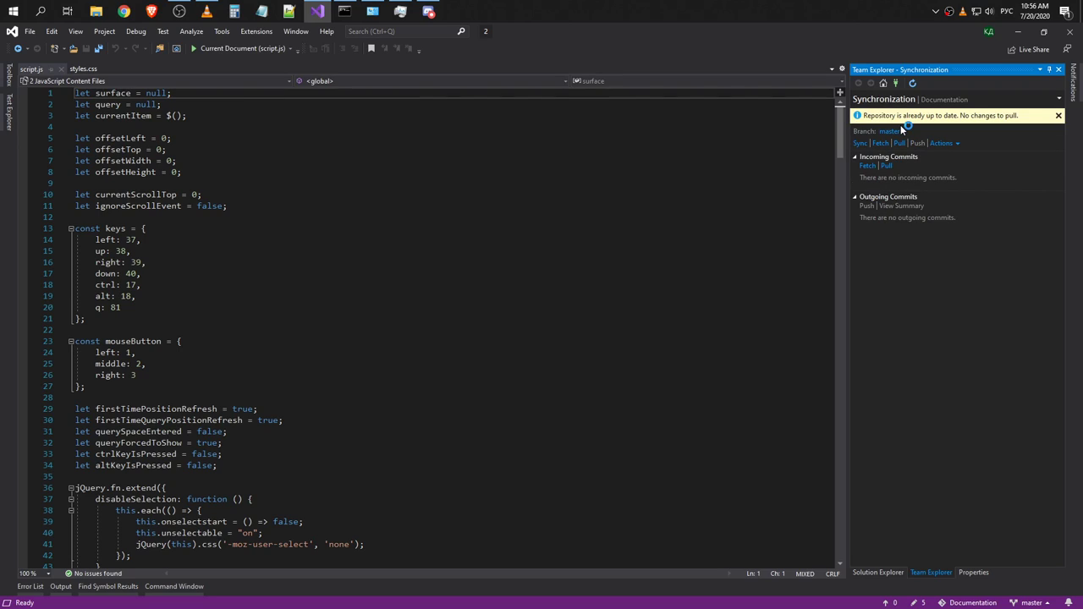
left_click(338, 206)
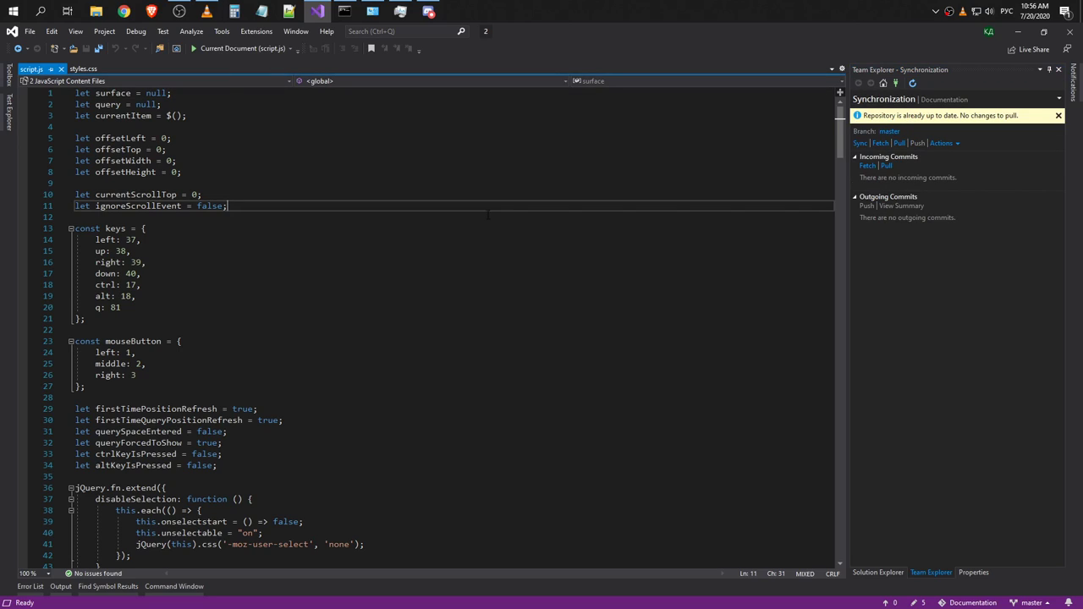
Open linksplatform's InfiniteDepthTreeWebUIPrototype repository on GitHub, copy its URL, and open File Explorer.
left_click(125, 12)
type("gi")
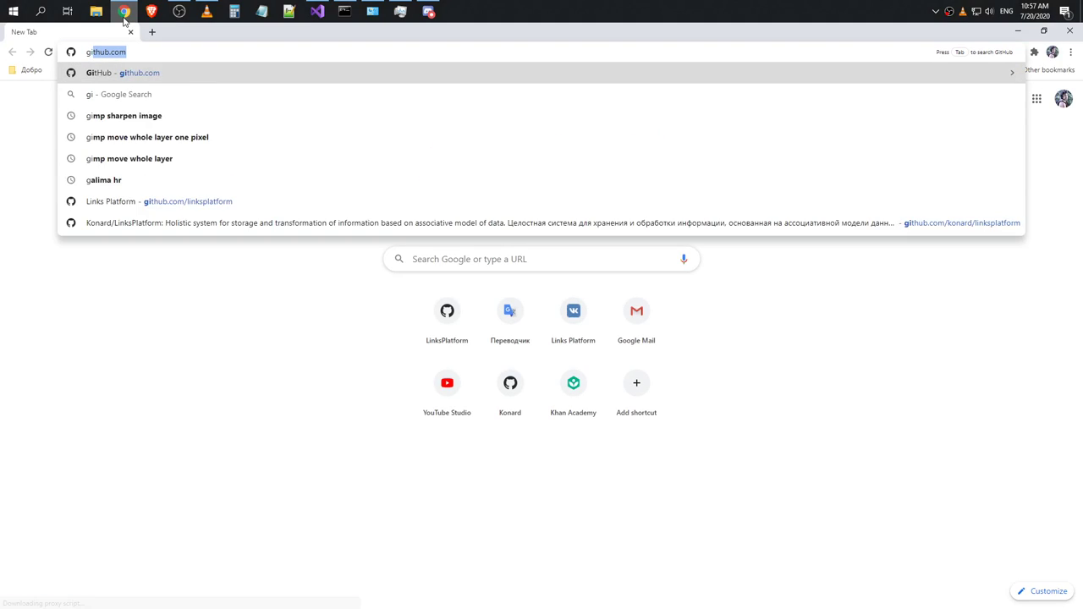
type("thub.com/l")
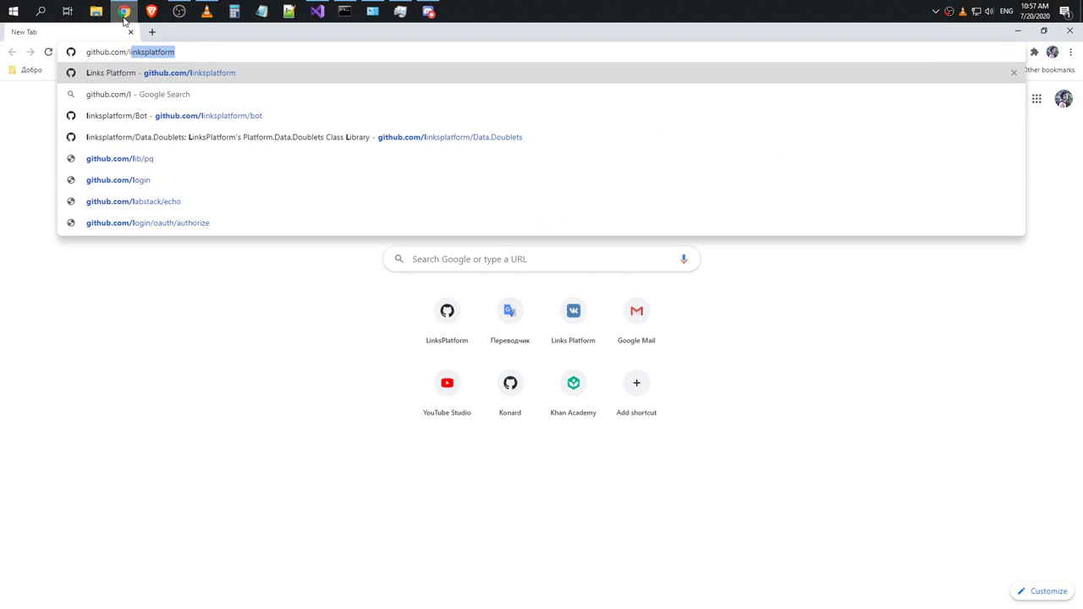
key("Return")
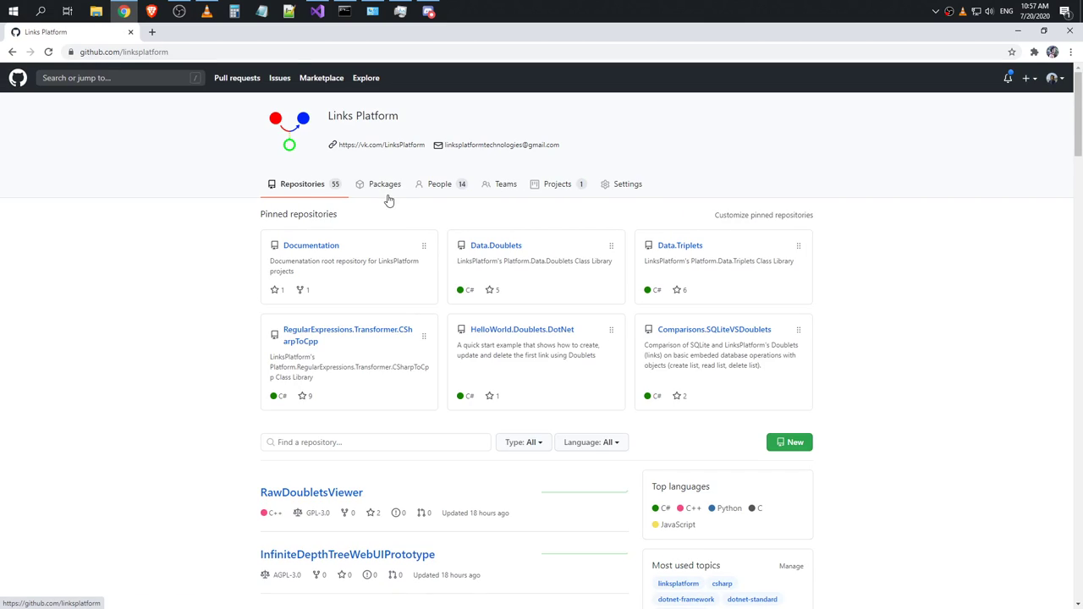
scroll(389, 199, "down", 2)
left_click(364, 391)
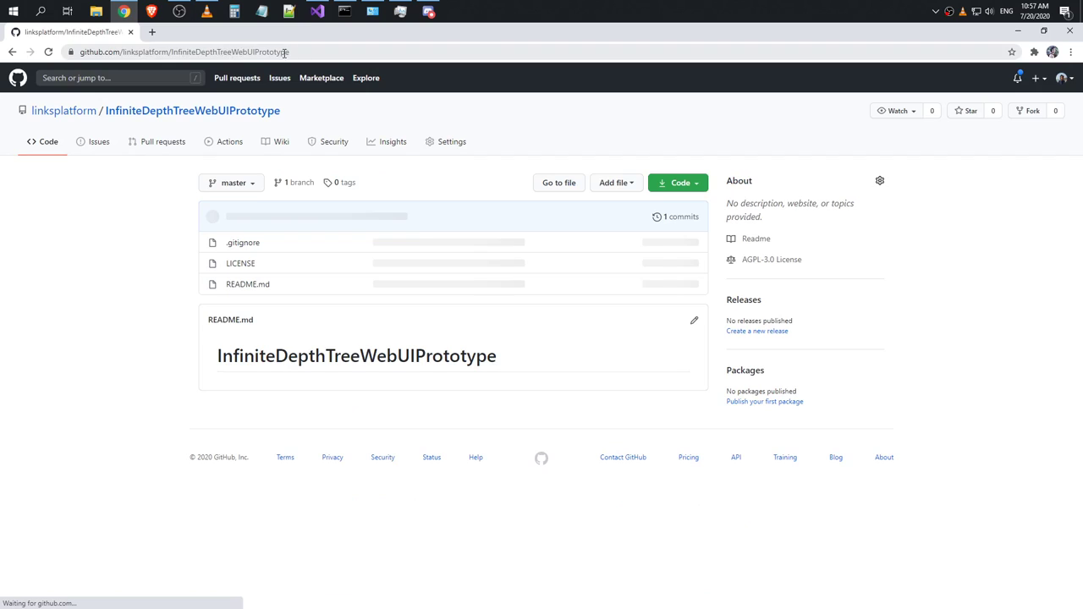
left_click(284, 52)
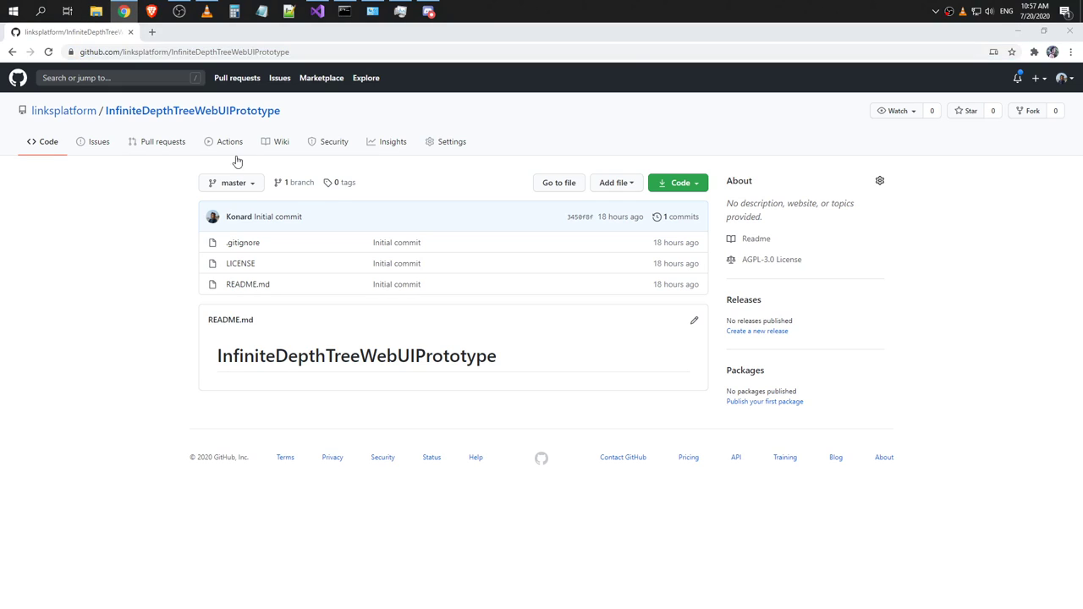
key("super+e")
Git Clone InfiniteDepthTreeWebUIPrototype into D:\CodeArchive\Links with the prefilled URL and open the cloned folder.
left_click(43, 298)
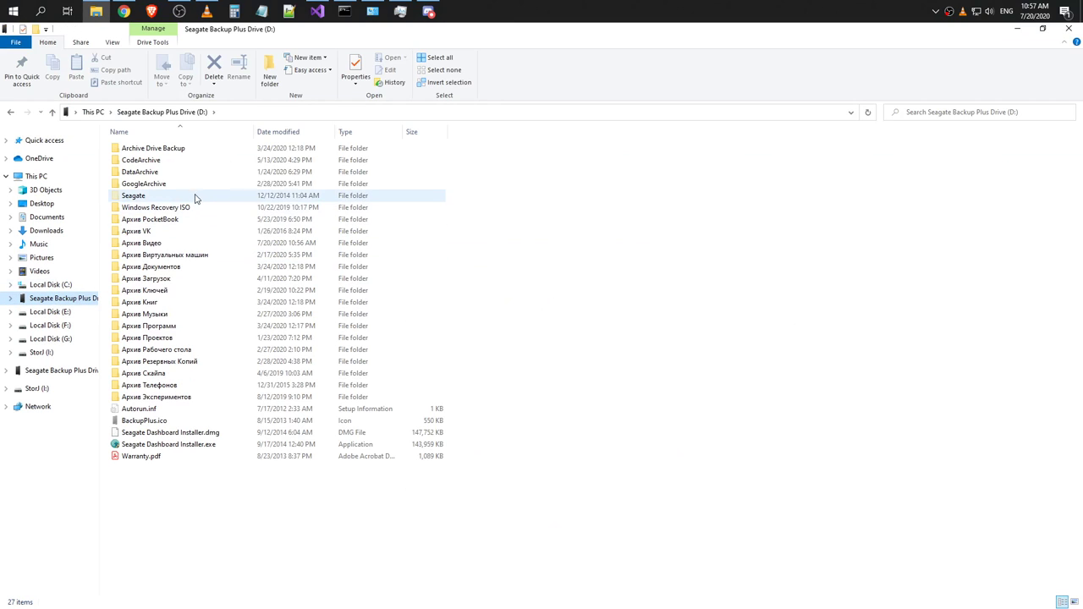
double_click(145, 160)
double_click(152, 171)
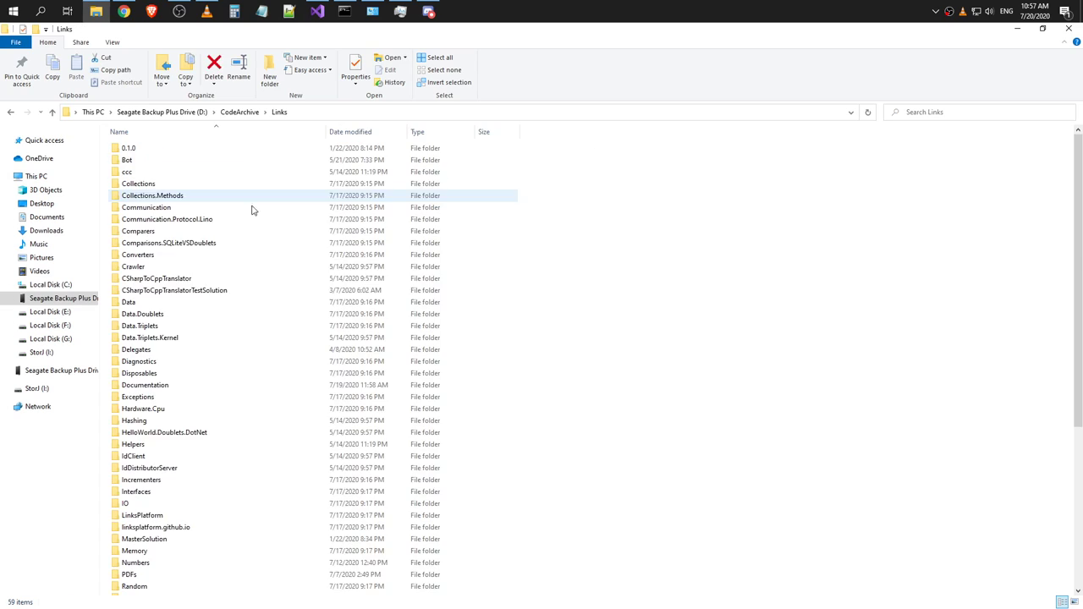
right_click(667, 256)
left_click(703, 418)
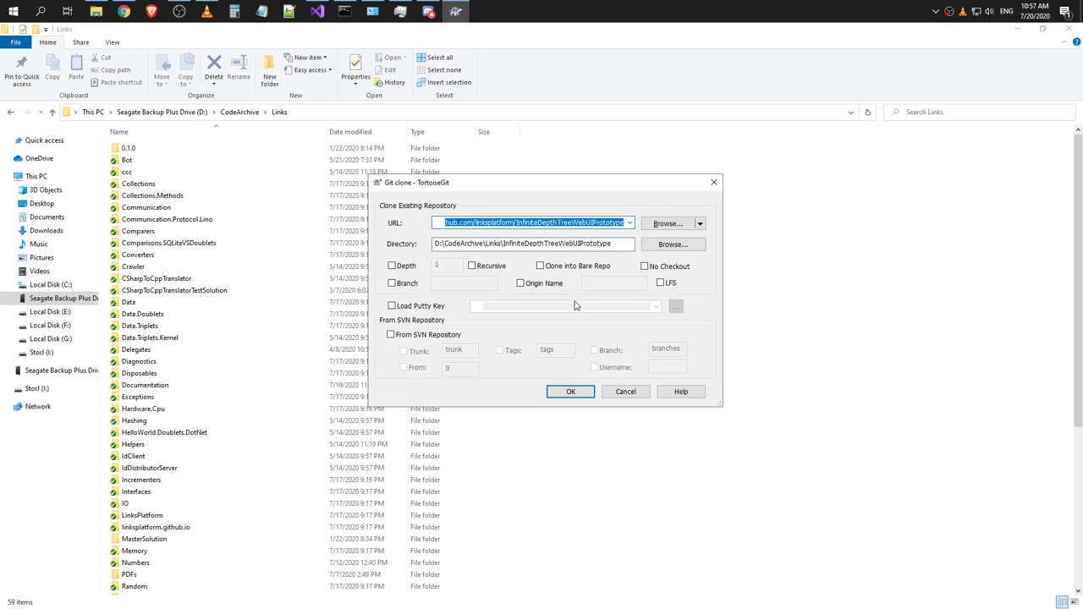
left_click(570, 391)
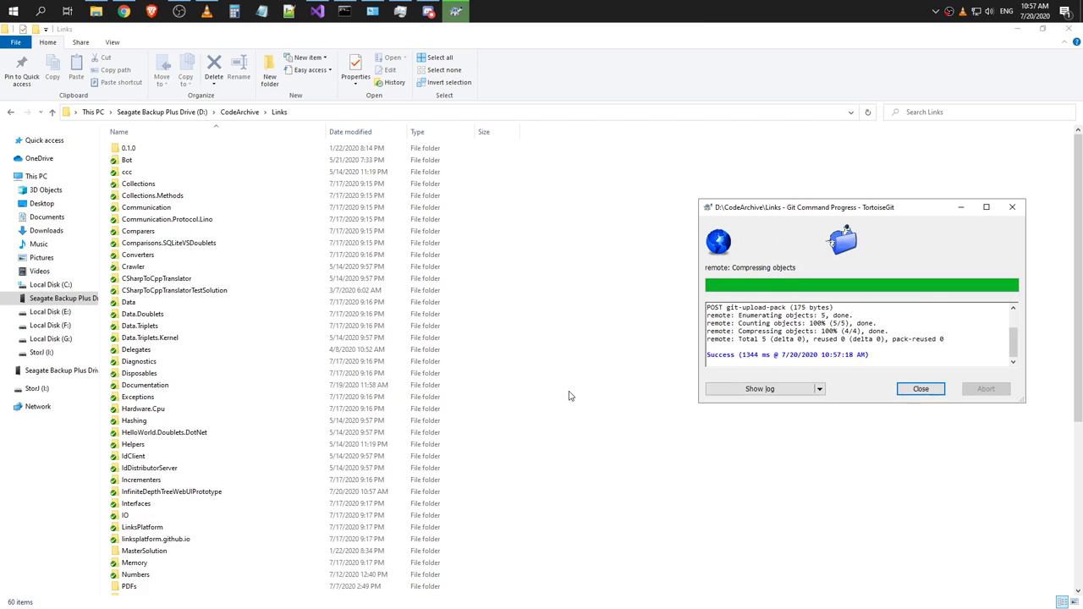
double_click(243, 493)
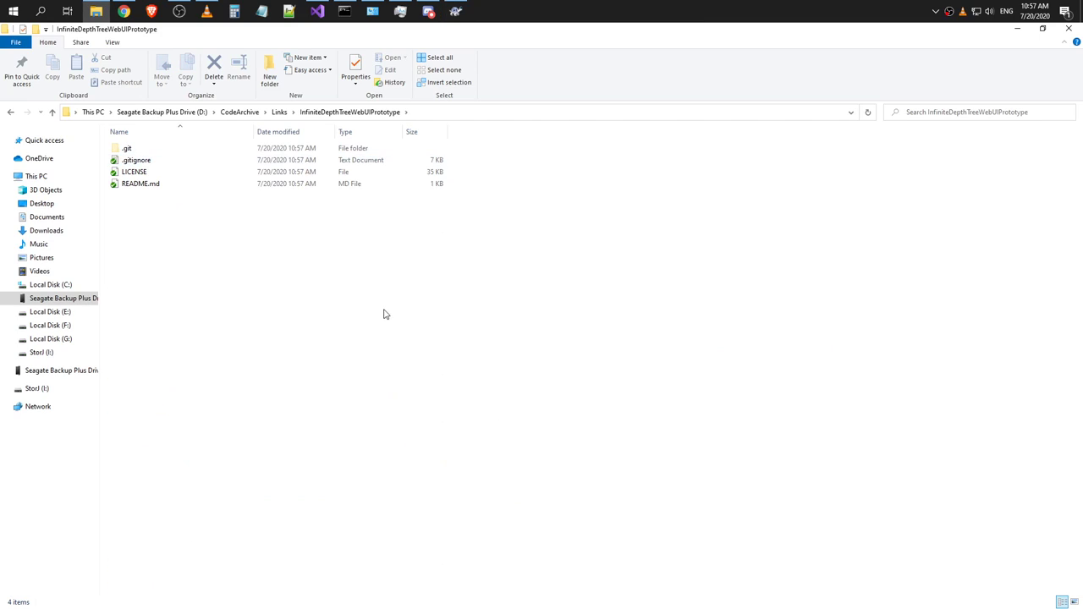
Close the clone progress window and bring Visual Studio back to the front.
key("alt+Tab")
key("Escape")
key("alt+Tab")
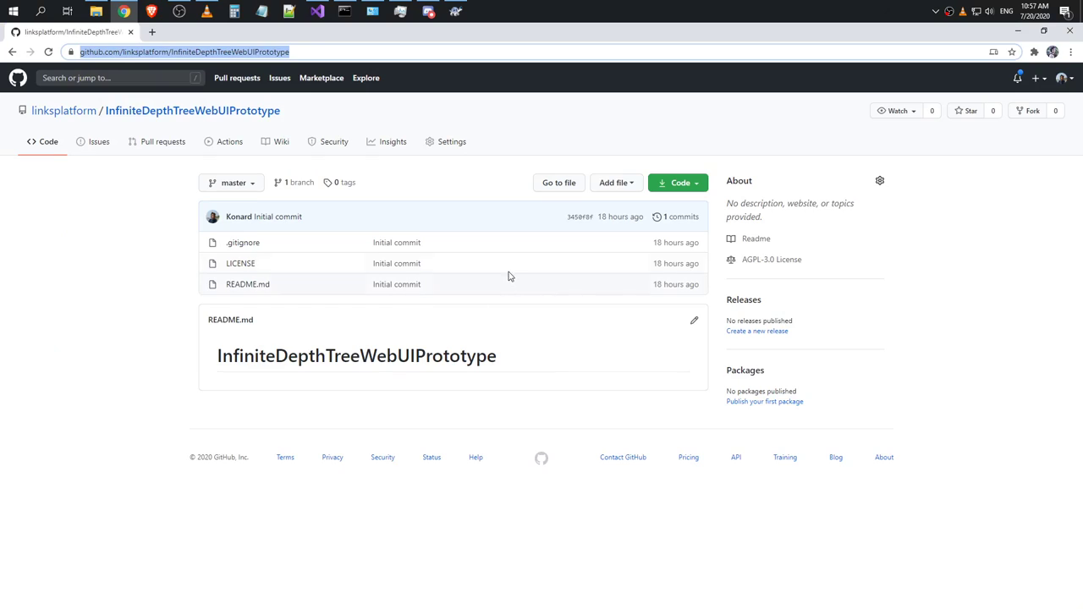
key("alt+Tab")
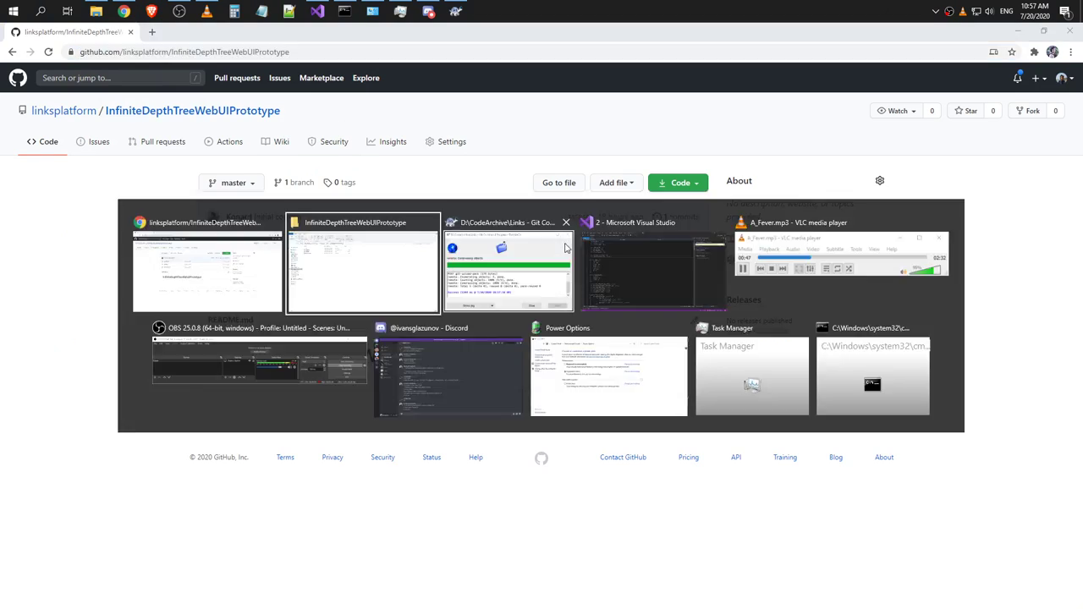
left_click(702, 271)
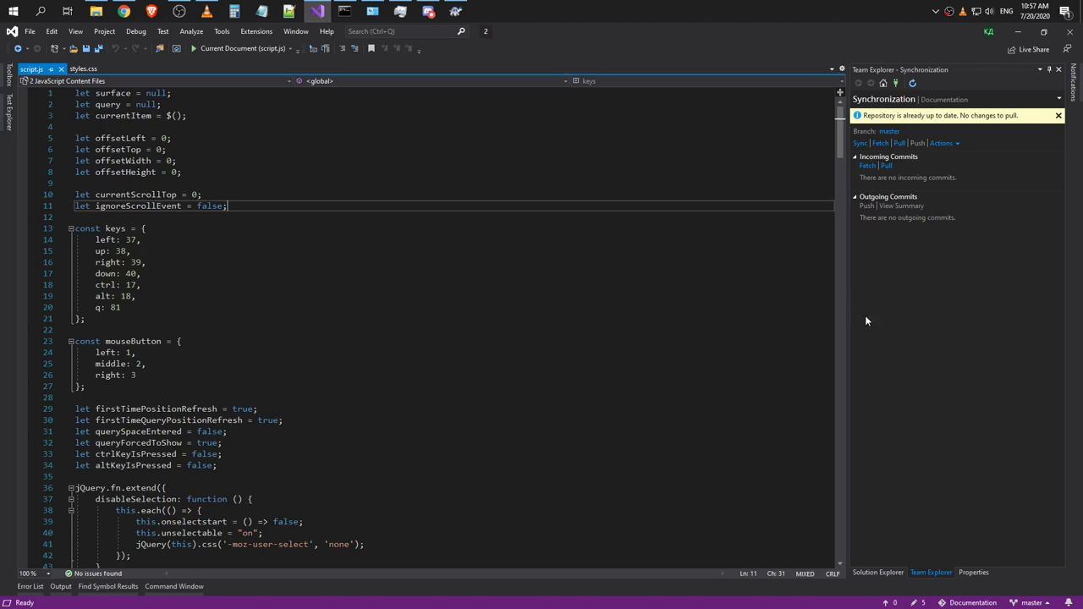
Open the prototype project's root folder in File Explorer and select its five prototype files.
left_click(880, 572)
left_click(917, 112)
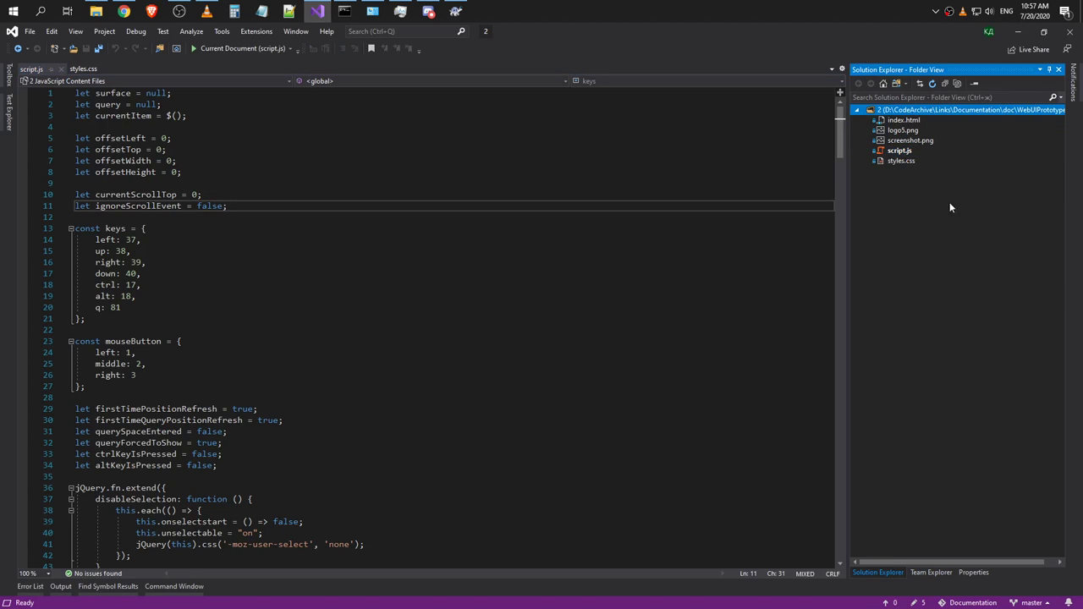
key("shift+F10")
left_click(950, 250)
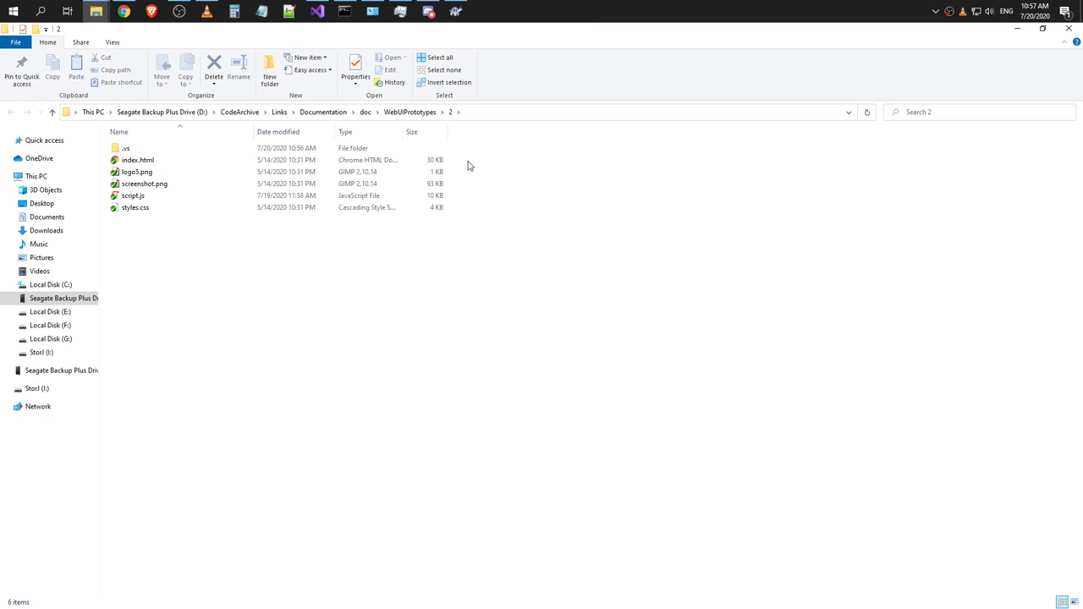
left_click_drag(490, 251, 327, 161)
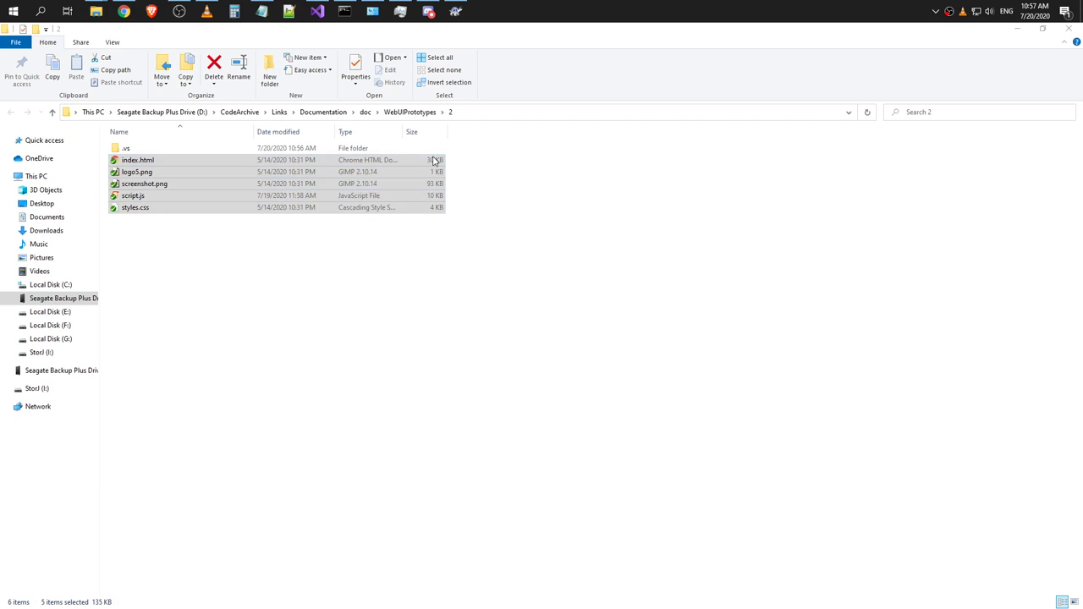
left_click(487, 221)
left_click_drag(487, 222, 258, 155)
Select all files in folder 2, then navigate up to the doc folder.
left_click(124, 10)
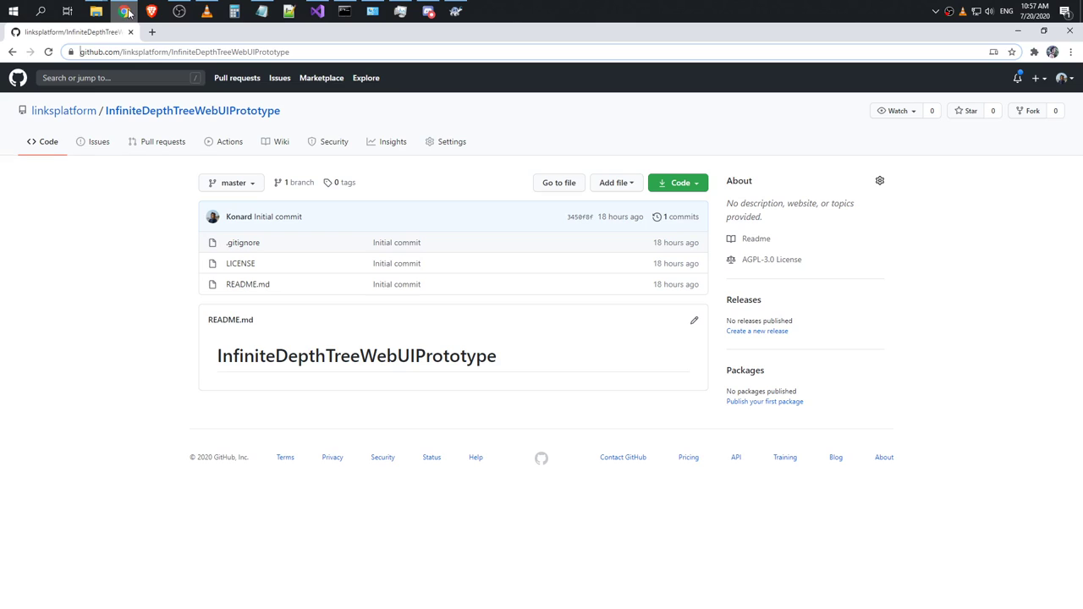
mouse_move(95, 11)
left_click(136, 67)
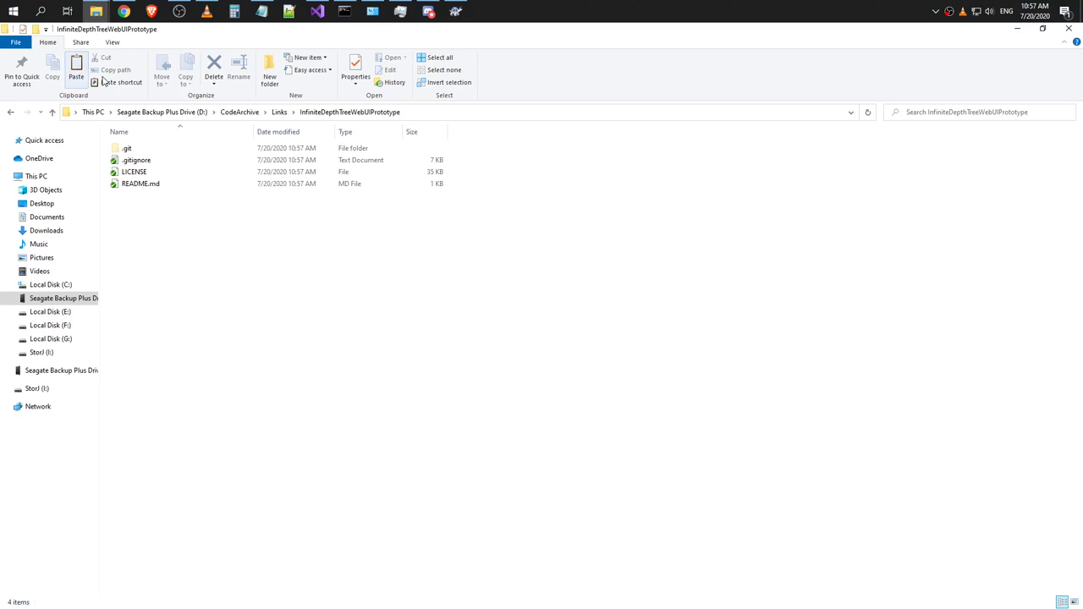
key("alt+Tab")
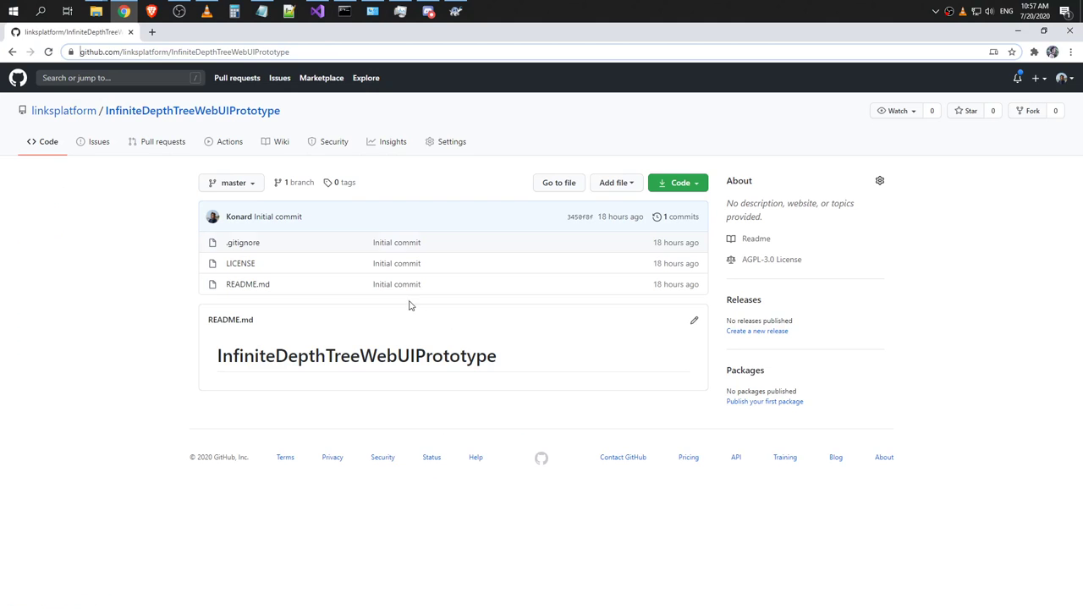
key("alt+Tab")
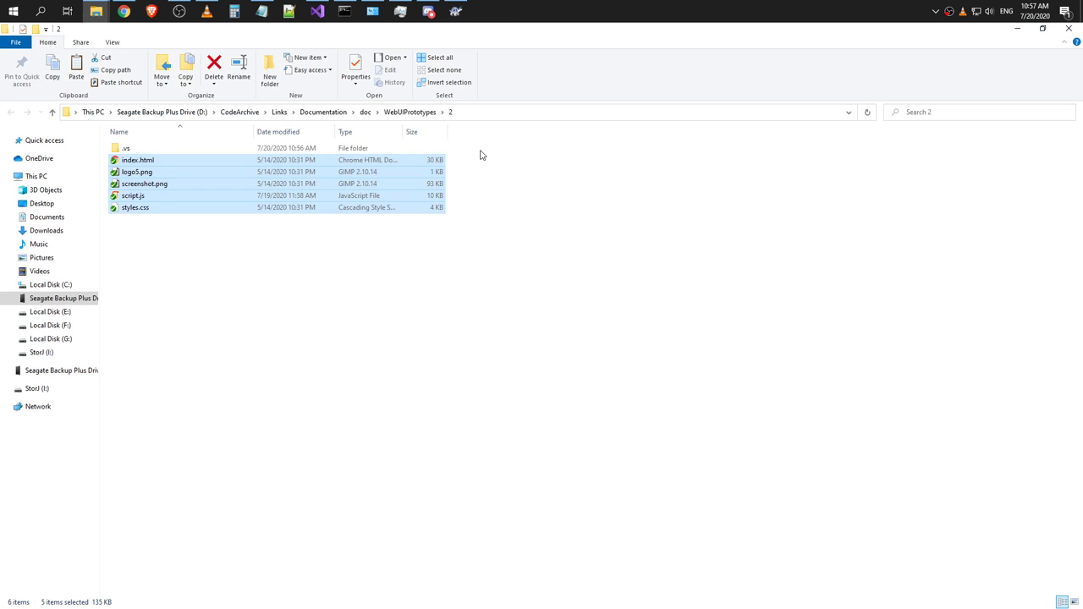
right_click(303, 206)
left_click(284, 355)
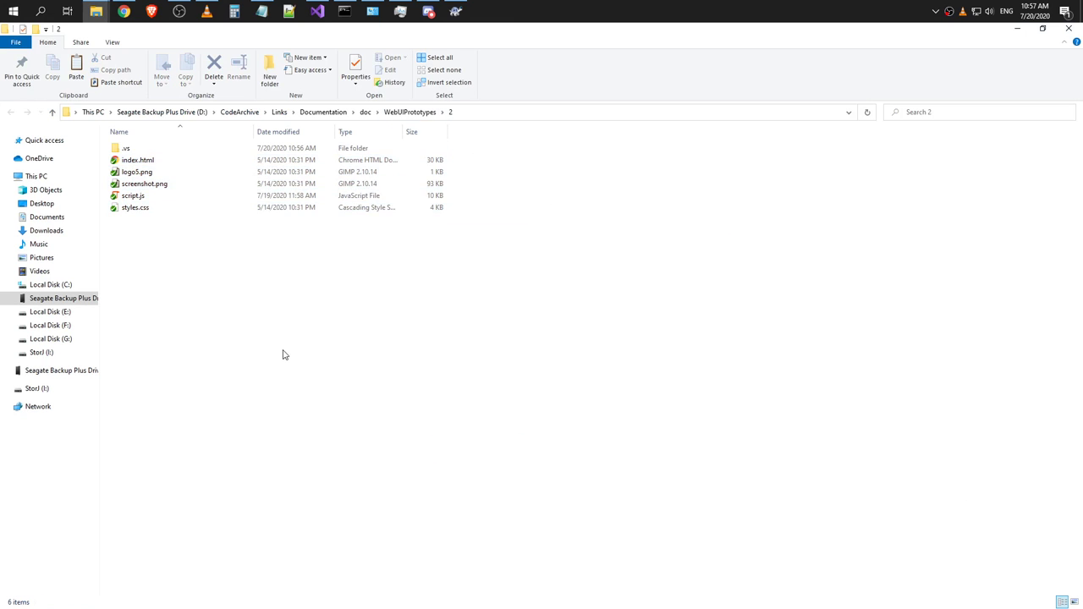
key("ctrl+a")
left_click(365, 111)
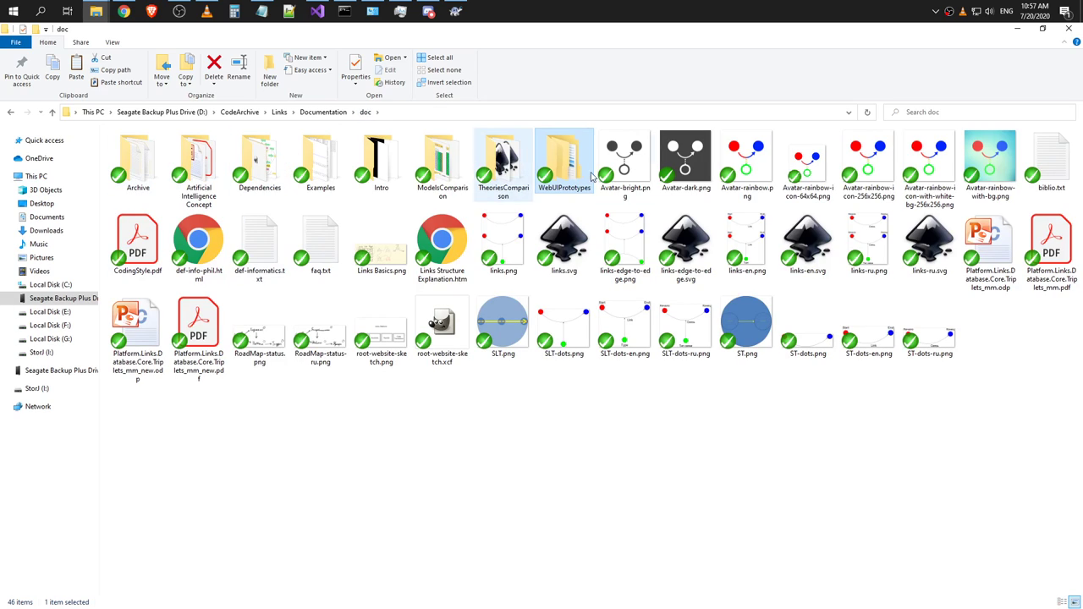
Delete WebUIPrototypes folder 2 and start a Git Commit on the doc folder.
double_click(551, 176)
right_click(136, 160)
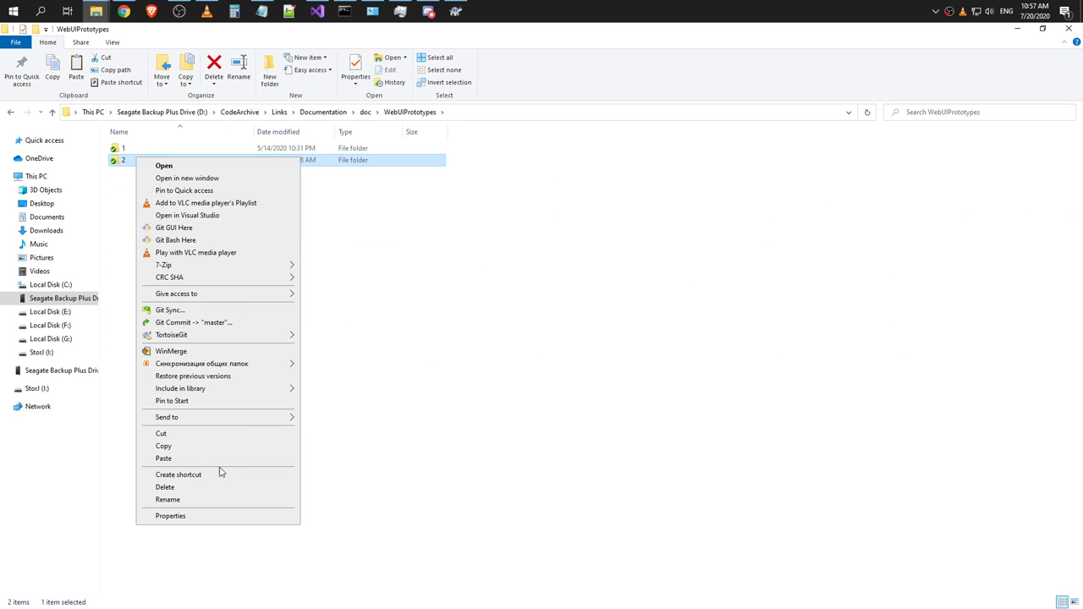
left_click(221, 487)
left_click(364, 112)
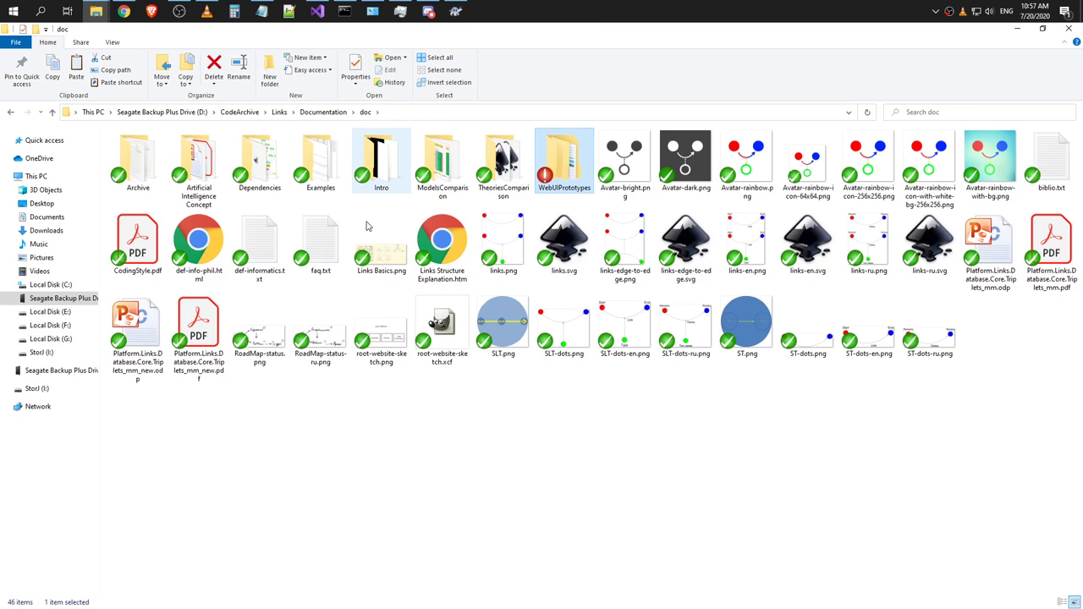
right_click(386, 448)
left_click(447, 366)
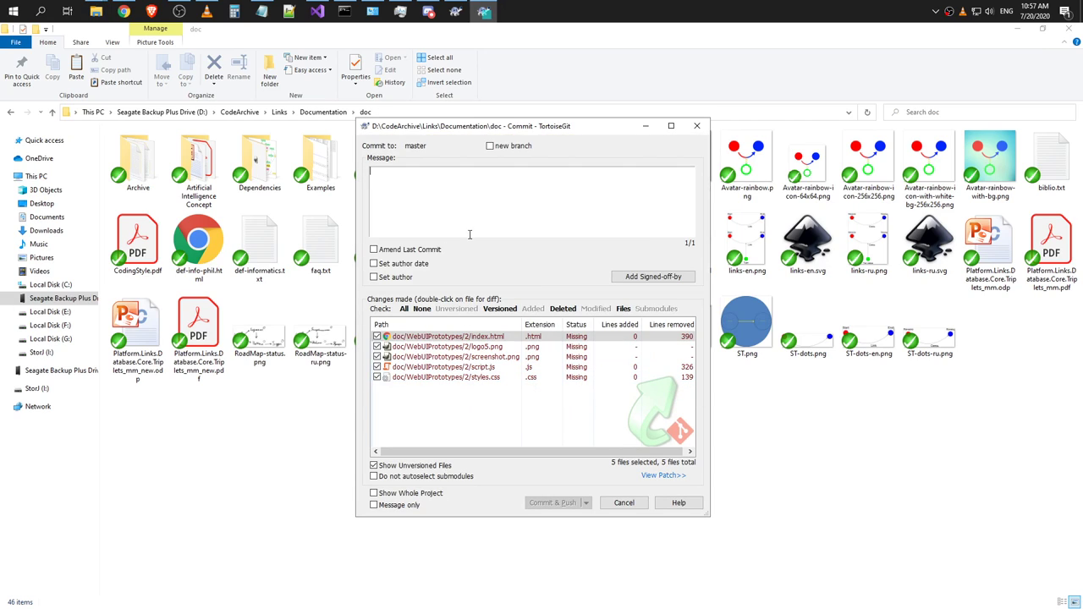
Copy the InfiniteDepthTreeWebUIPrototype repository URL from the browser's address bar.
key("alt+Tab")
key("alt+Tab")
key("Tab")
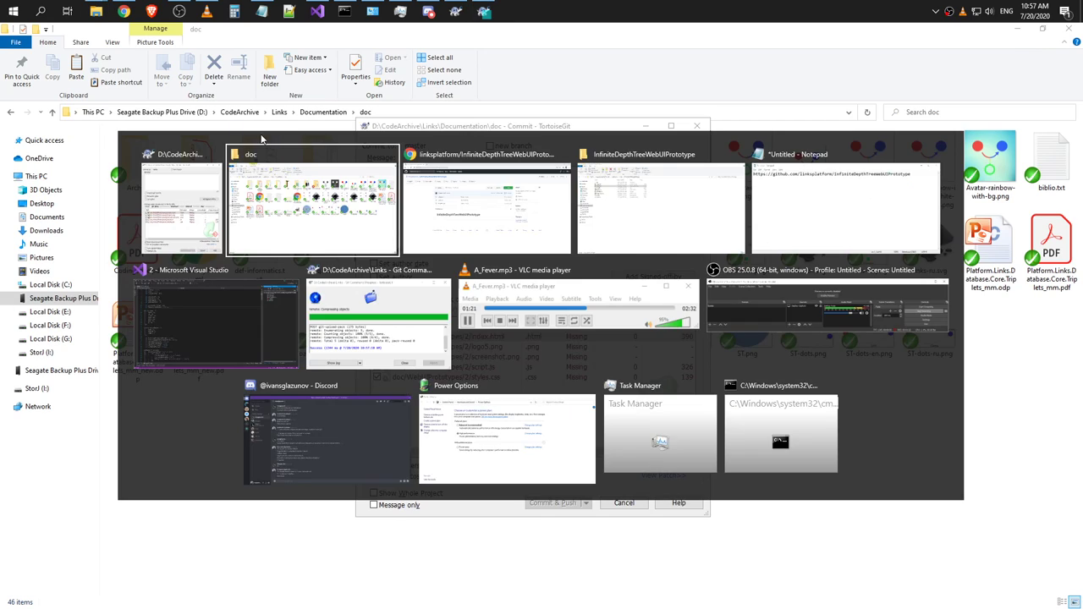
left_click(287, 51)
key("ctrl+a")
key("ctrl+c")
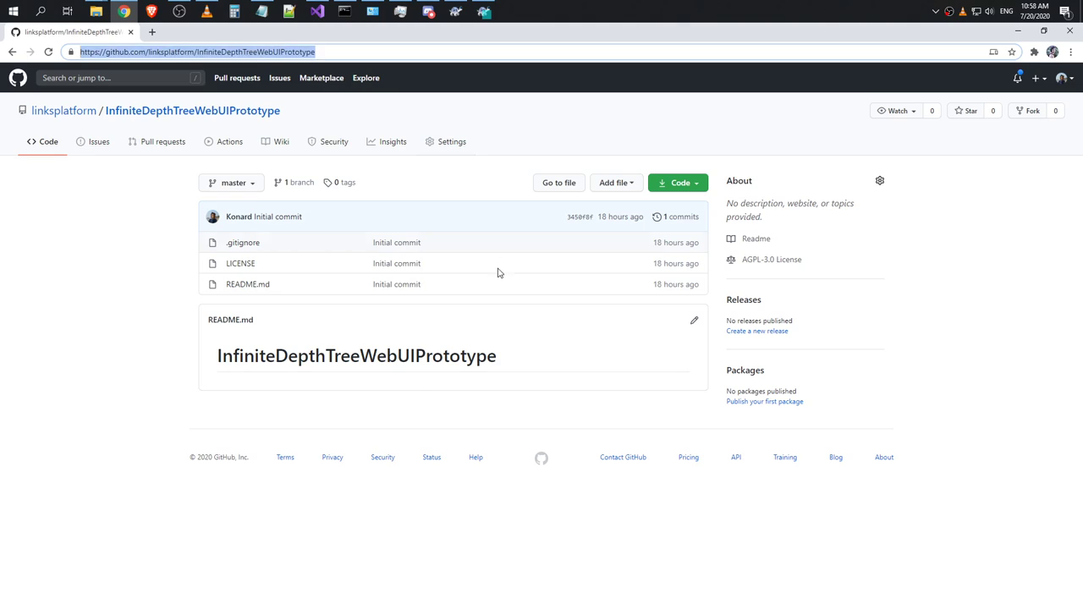
key("alt+Tab")
Write the commit message saying WebUIPrototypes/2 moved, pasting the new repository URL.
type("h")
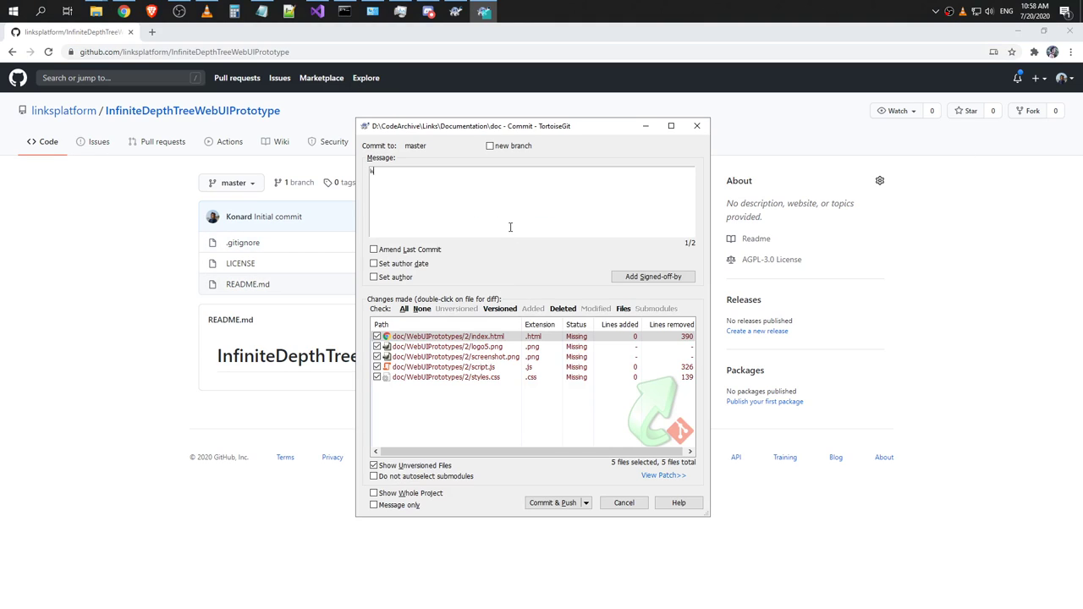
type("b")
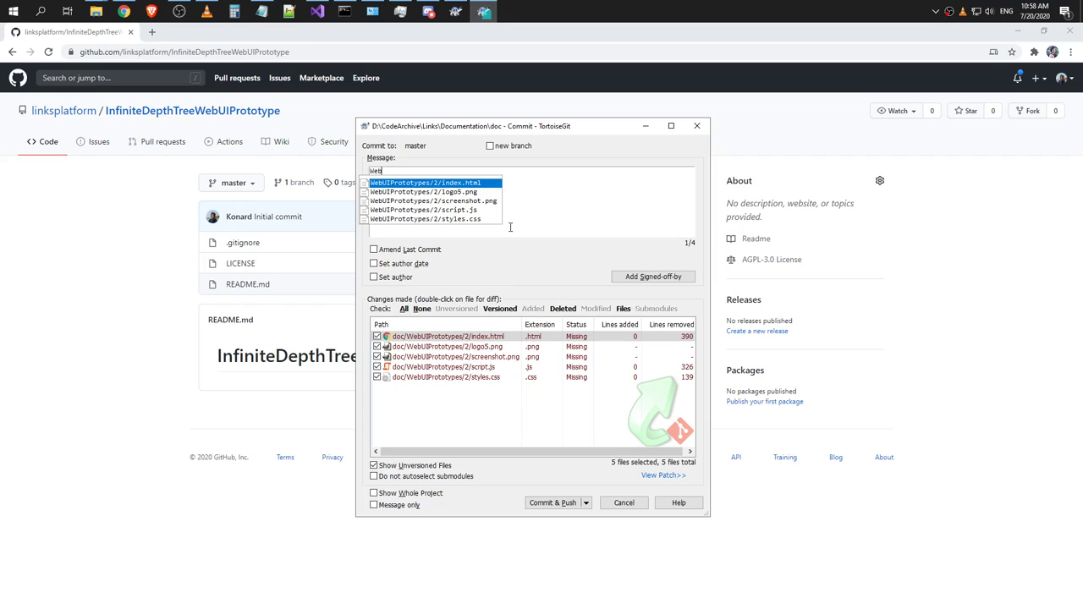
double_click(462, 183)
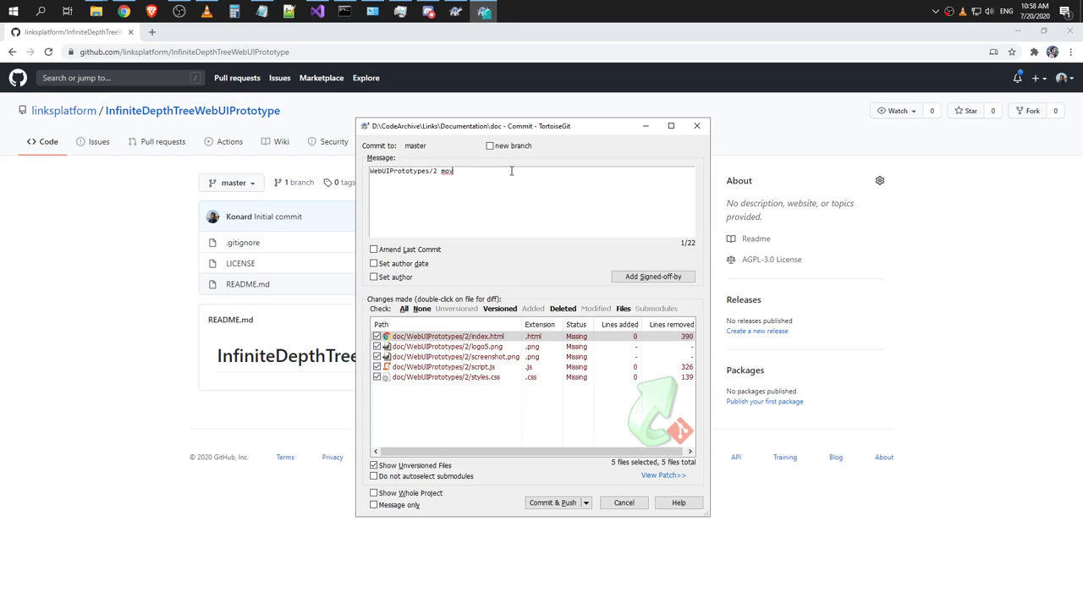
type("o")
key("ctrl+v")
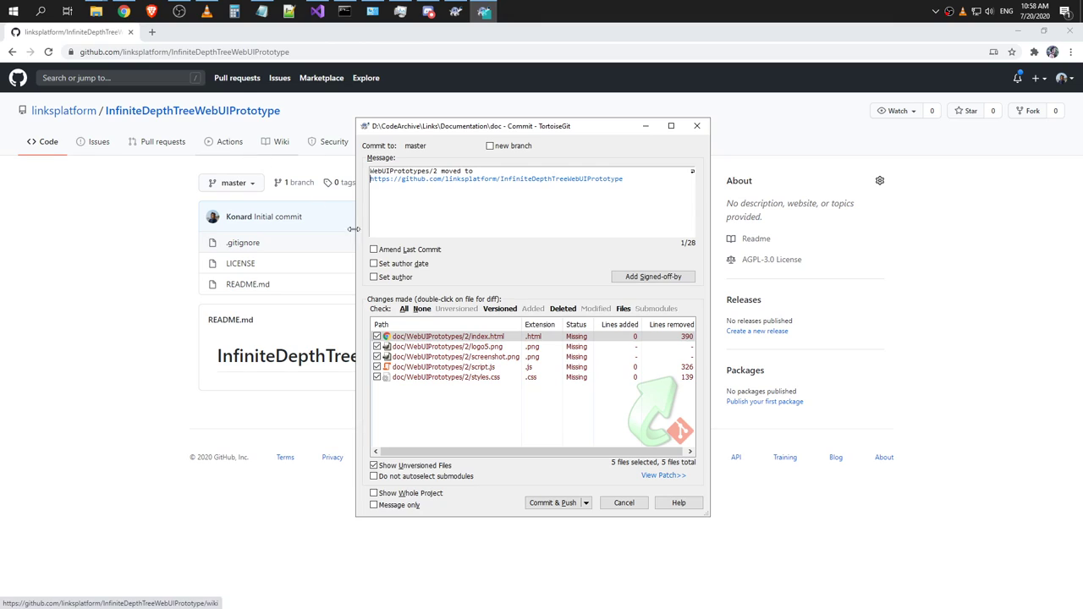
key("alt+Tab")
key("alt+Tab")
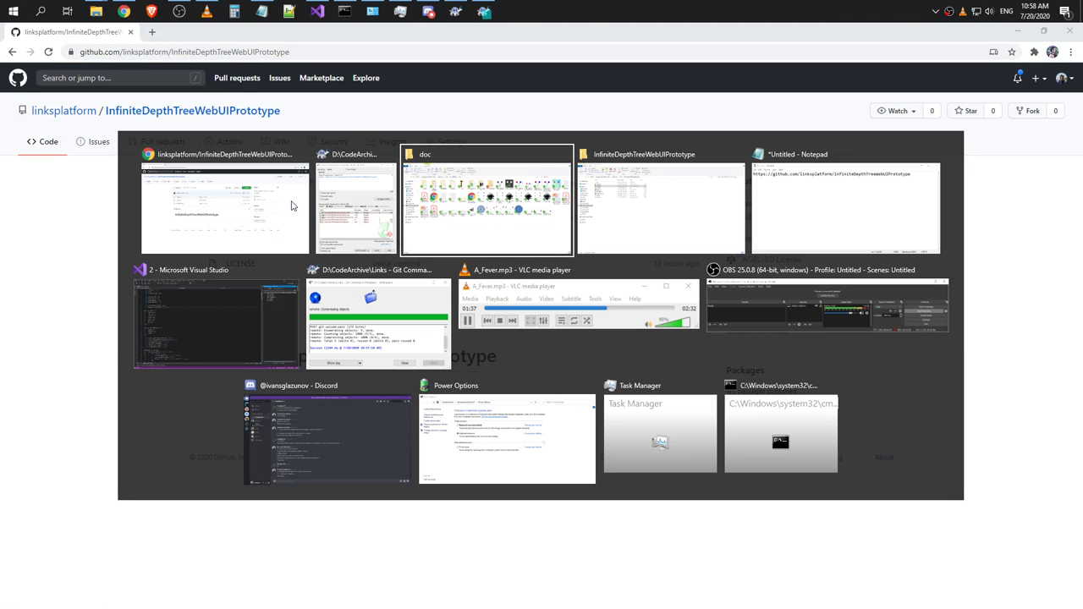
right_click(330, 313)
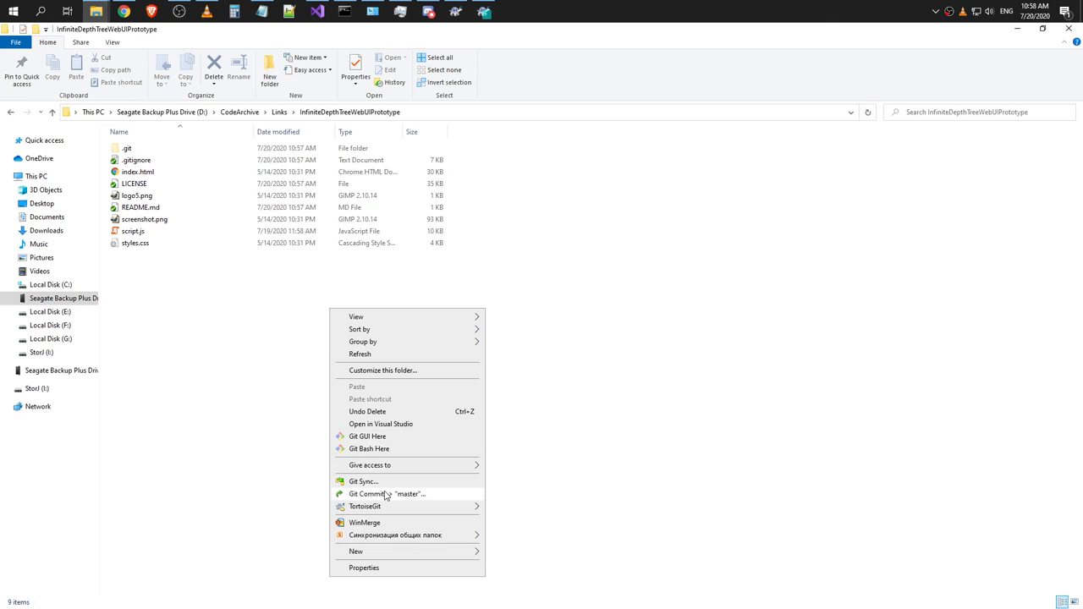
Start a commit in the new repository with index.html, script.js and styles.css ticked.
left_click(390, 494)
left_click(376, 348)
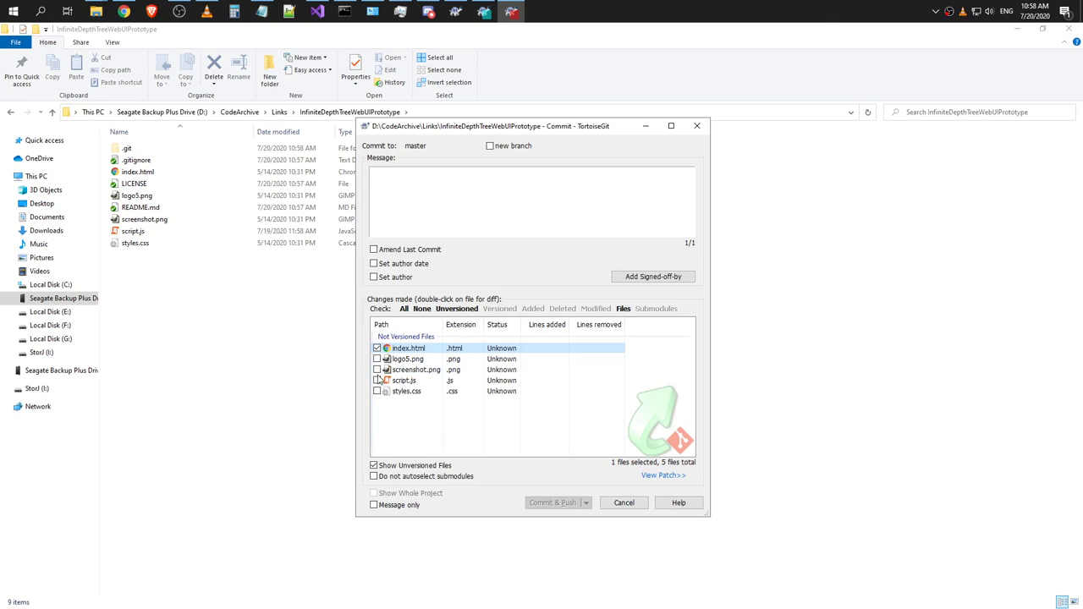
left_click(377, 380)
left_click(377, 391)
left_click(482, 213)
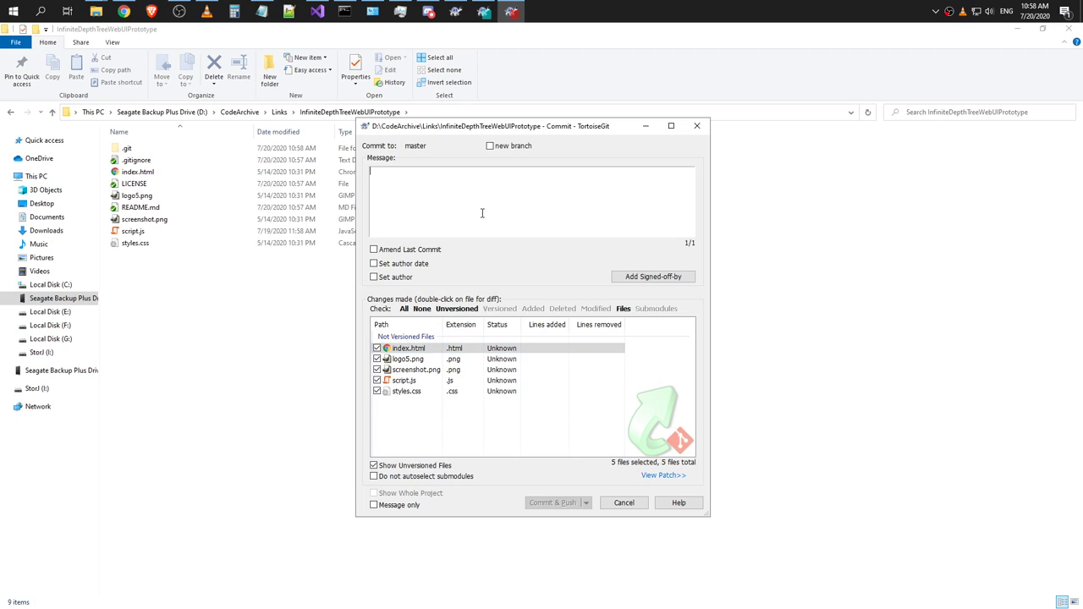
type("UI")
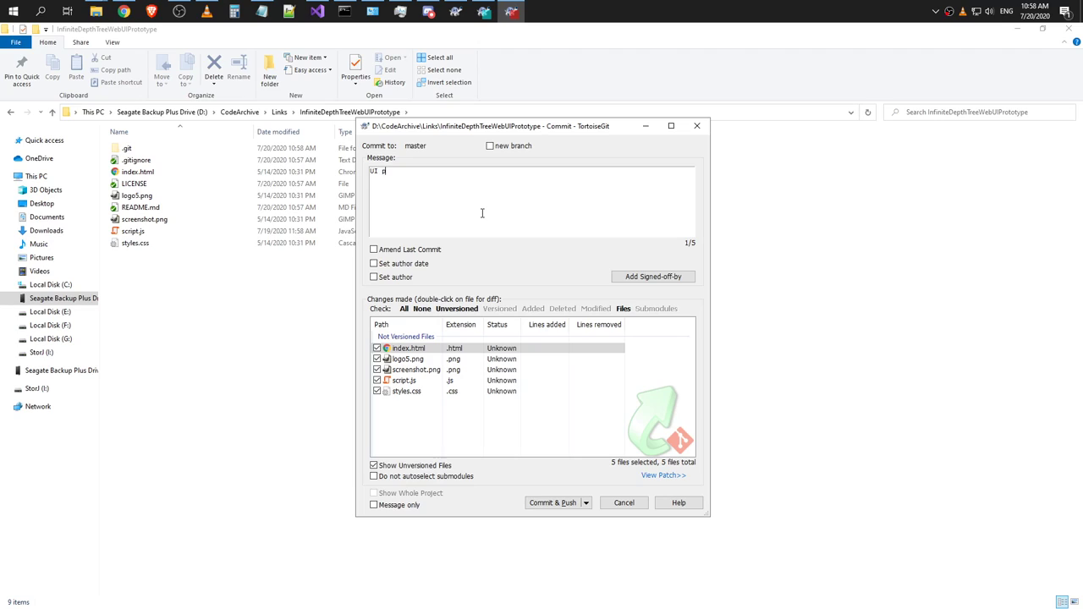
key("BackSpace")
key("Escape")
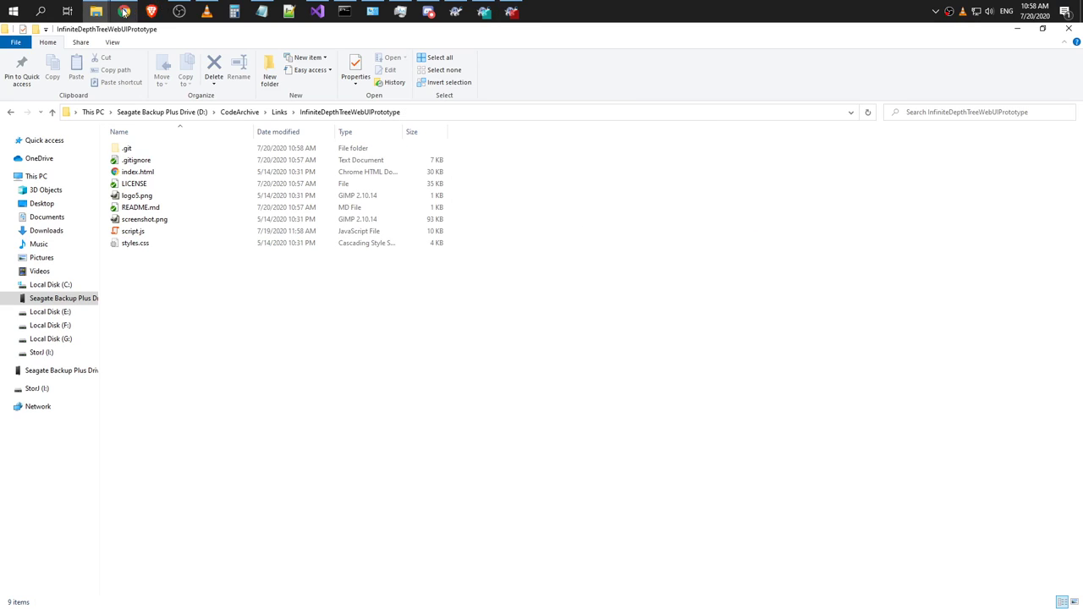
left_click(123, 11)
Open Documentation's doc/WebUIPrototypes/2 folder on GitHub in a new tab and copy its URL.
right_click(75, 109)
left_click(102, 116)
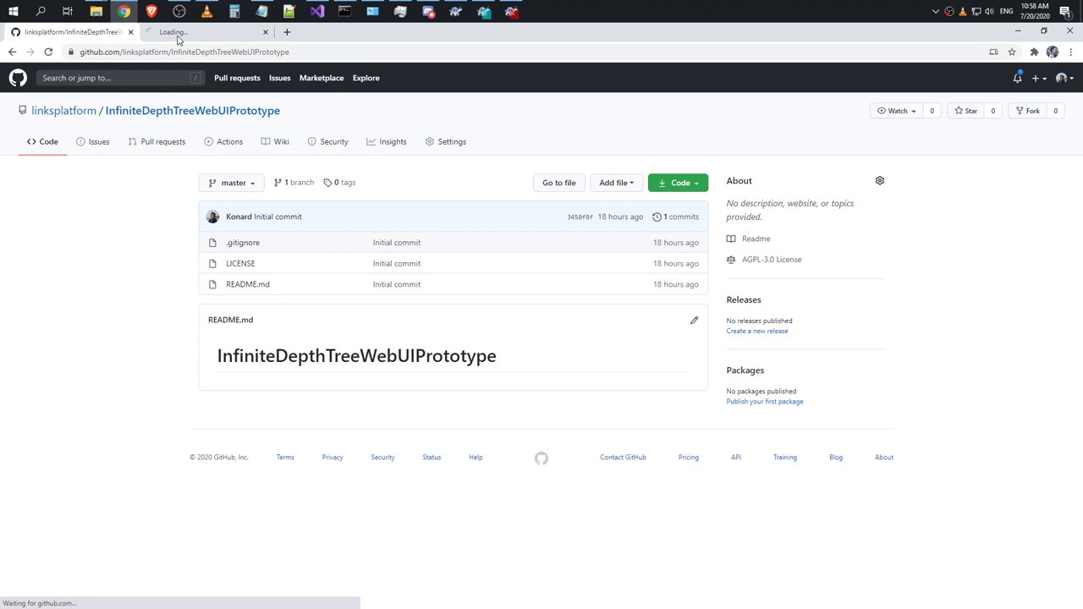
key("ctrl+Tab")
left_click(302, 247)
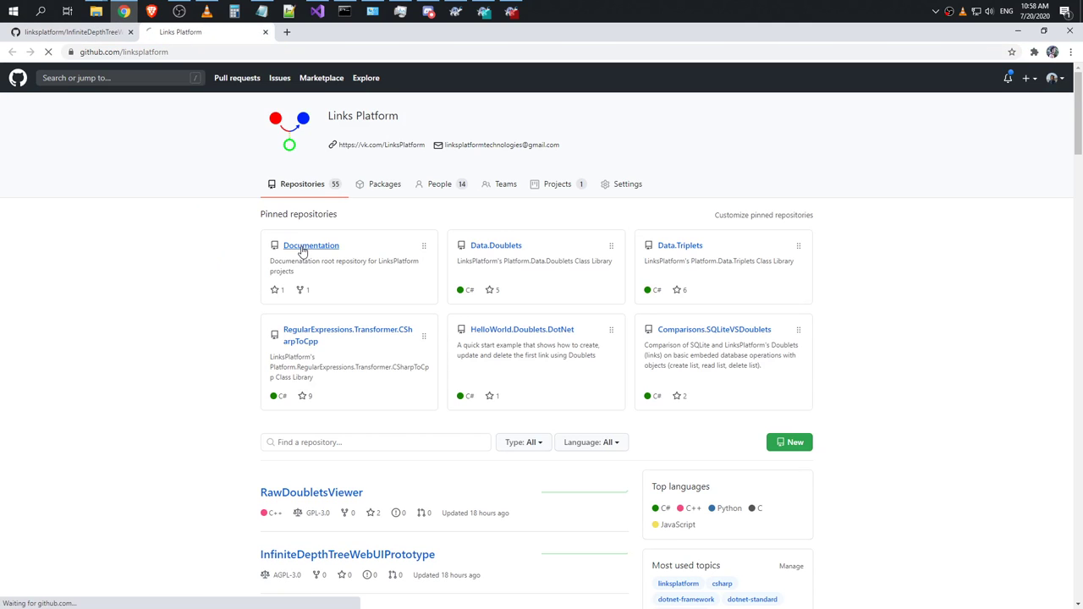
left_click(231, 246)
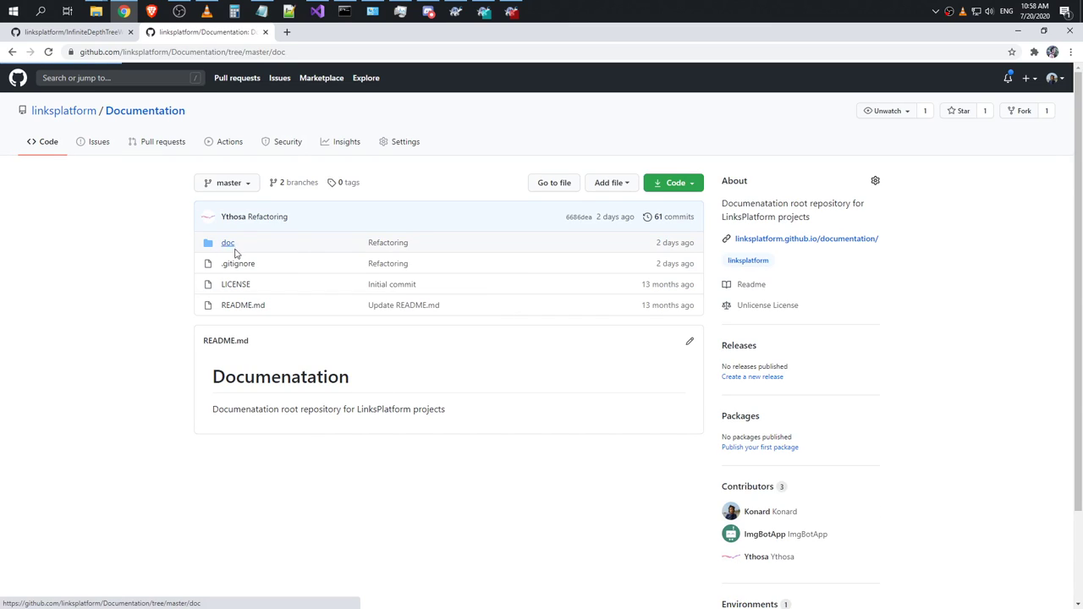
left_click(241, 411)
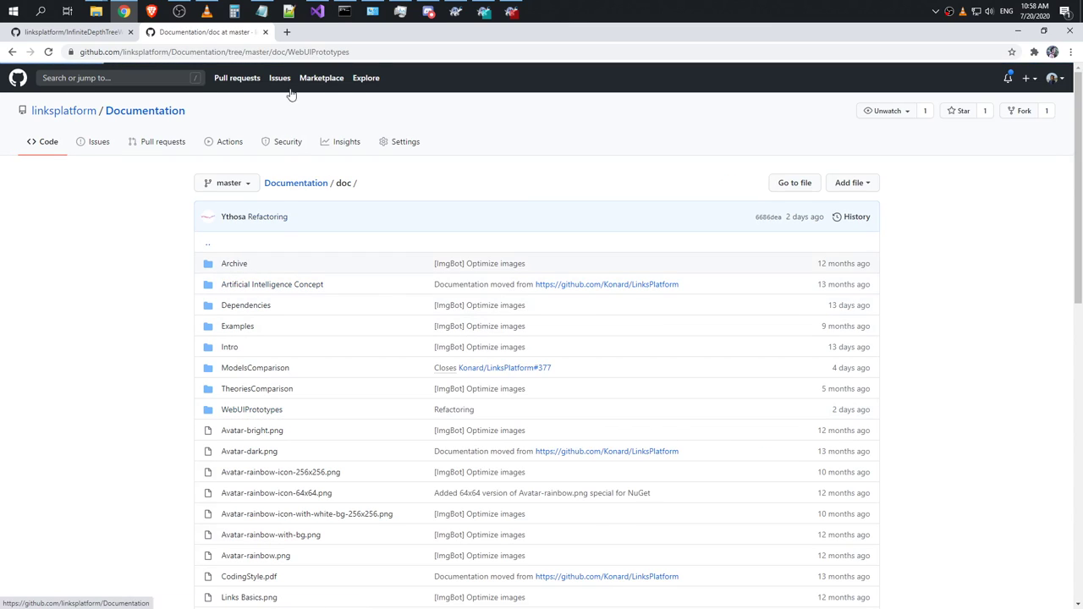
left_click(228, 284)
left_click(394, 52)
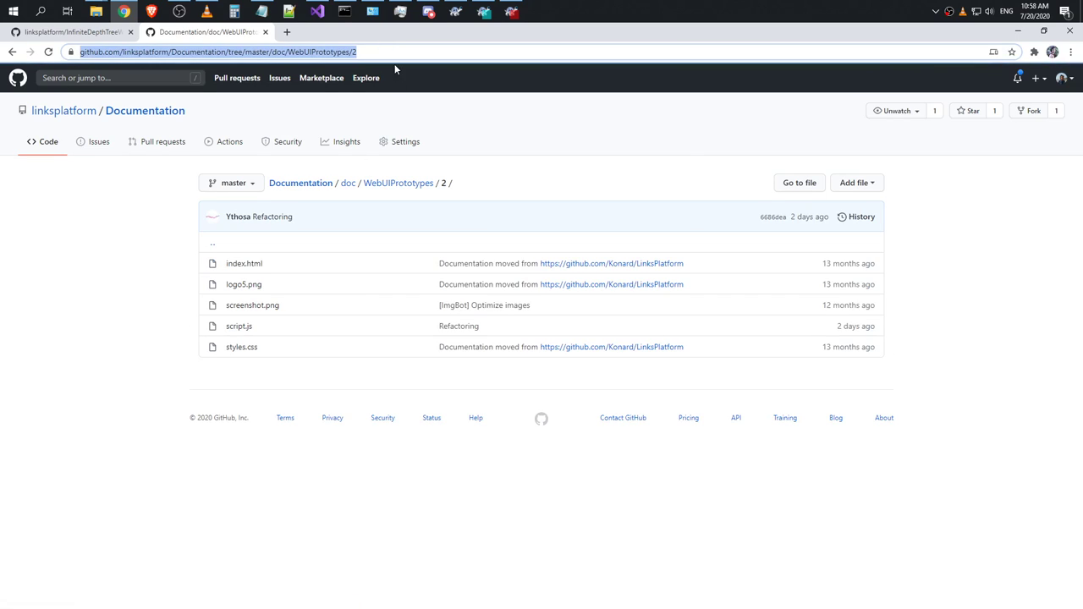
key("alt+Tab")
key("alt+Tab")
Commit and push the five prototype files to InfiniteDepthTreeWebUIPrototype's master branch.
type("https://github.com/linksplatform/Documentation/tree/master/doc/WebUIPrototypes/2")
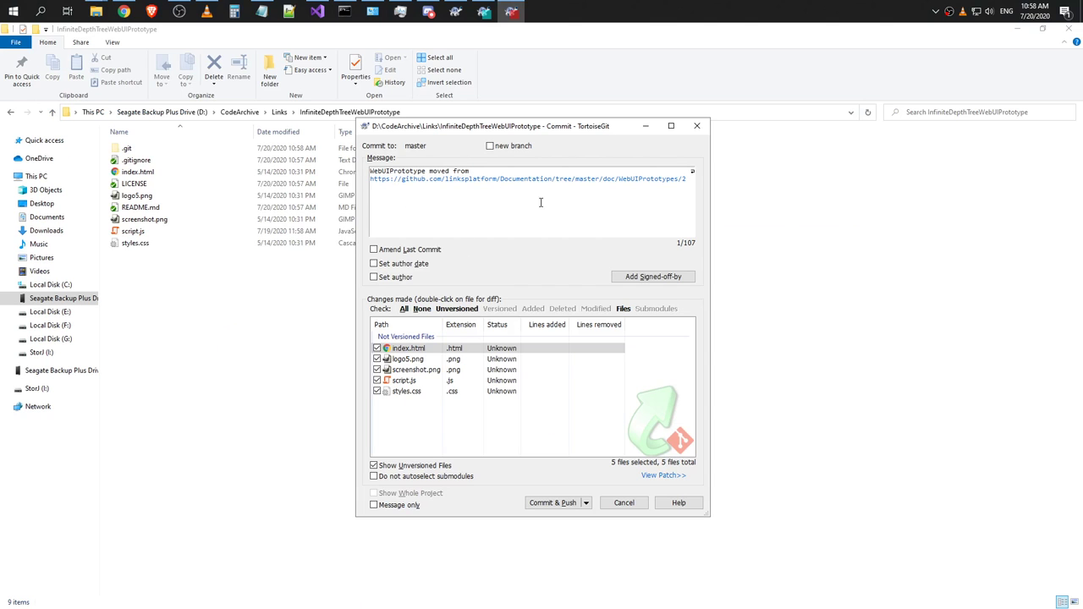
left_click(554, 504)
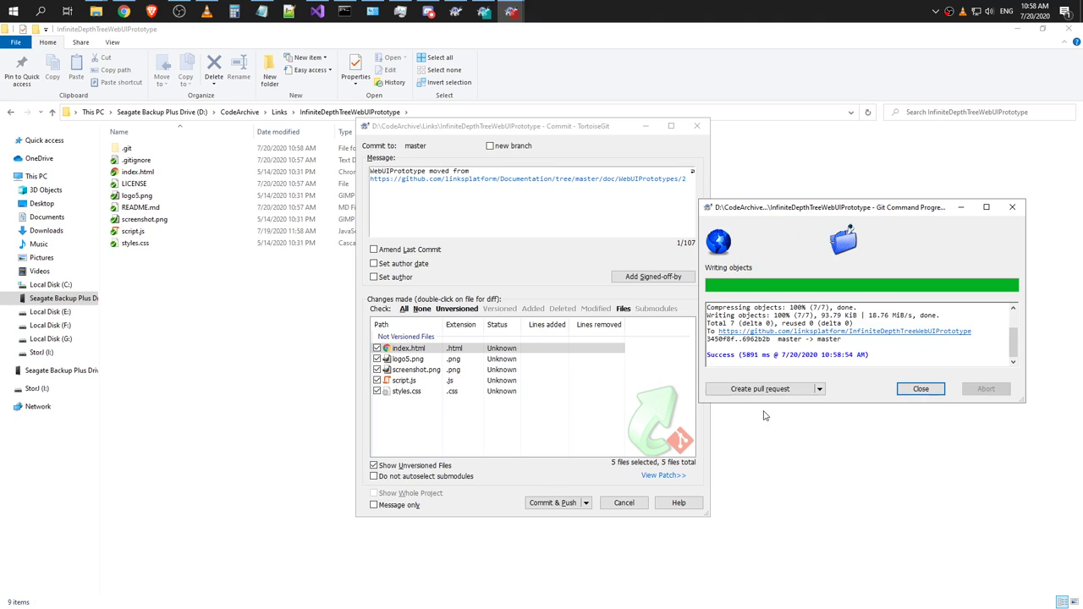
left_click(921, 390)
Commit and push the removal of WebUIPrototypes/2 from the Documentation repository.
key("alt+Tab")
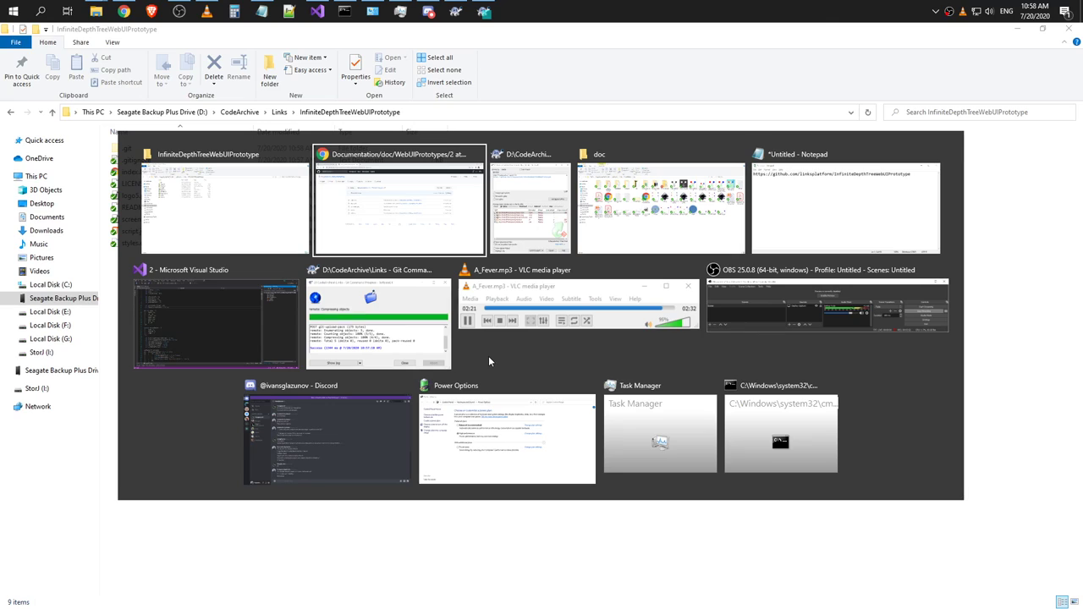
key("alt+Tab")
left_click(573, 501)
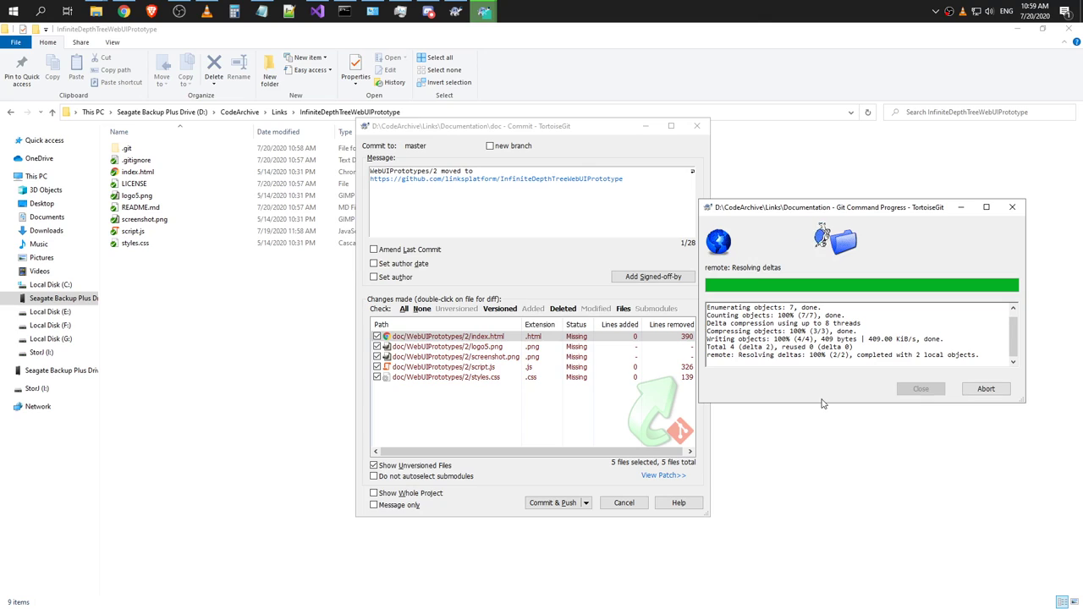
Reload the InfiniteDepthTreeWebUIPrototype GitHub page in Chrome to show the pushed prototype files.
left_click(921, 389)
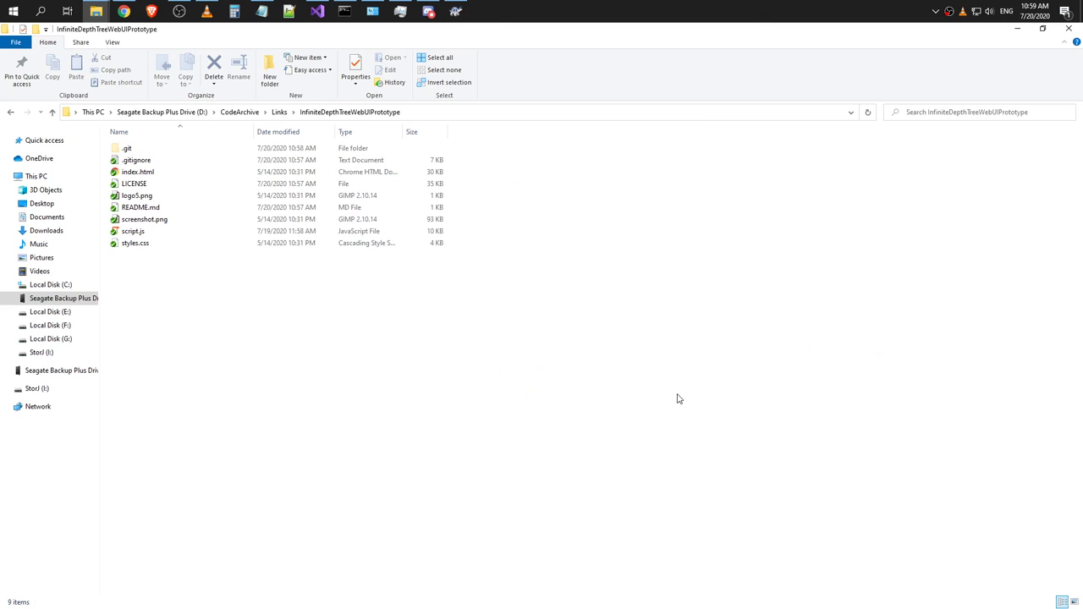
key("alt+Tab")
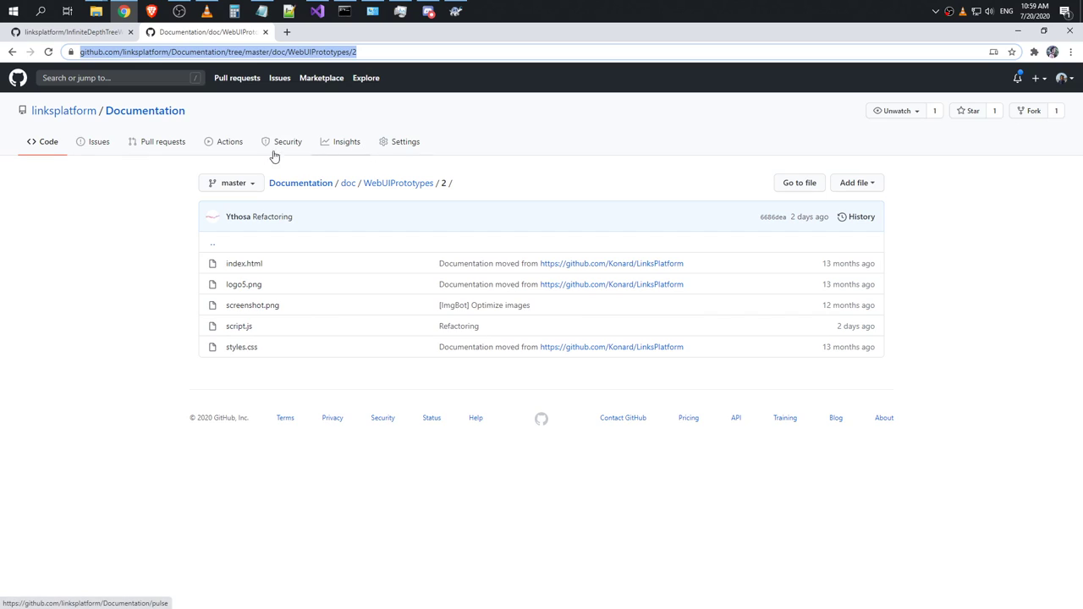
key("ctrl+Page_Up")
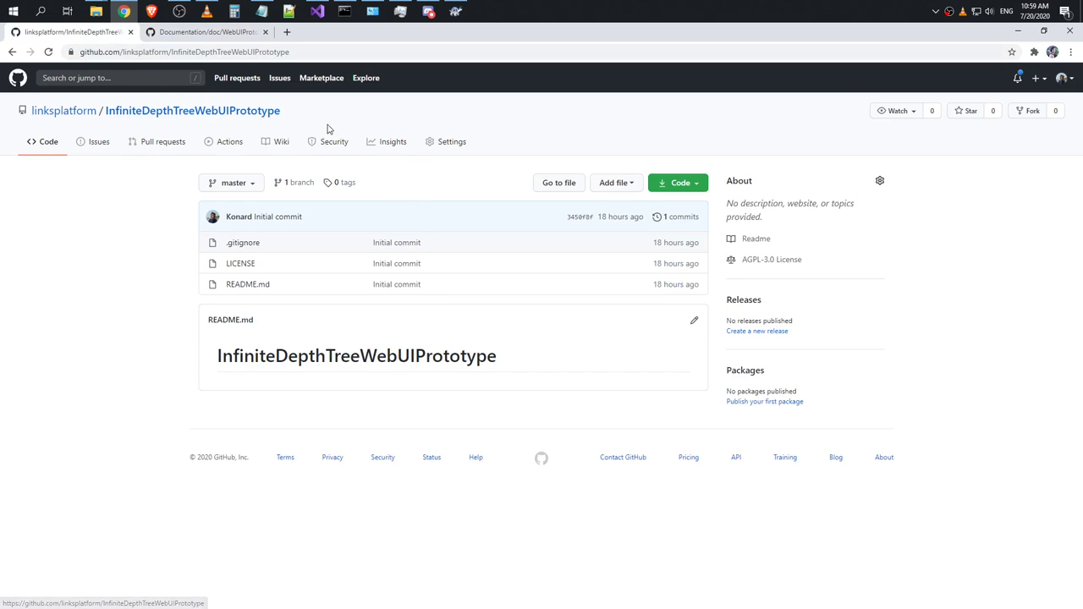
key("F5")
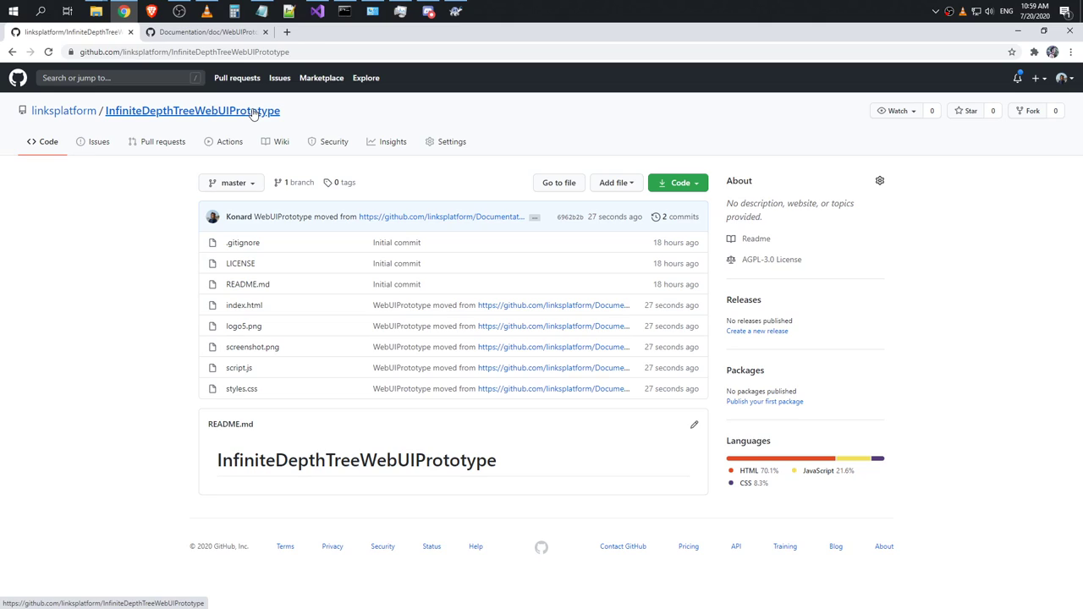
left_click(248, 117)
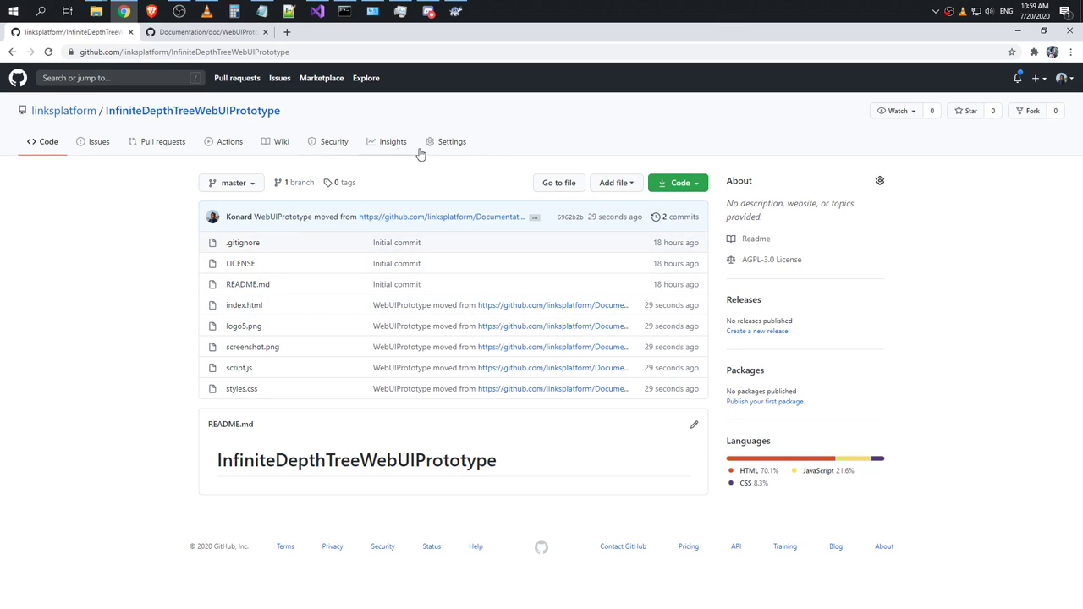
left_click(448, 142)
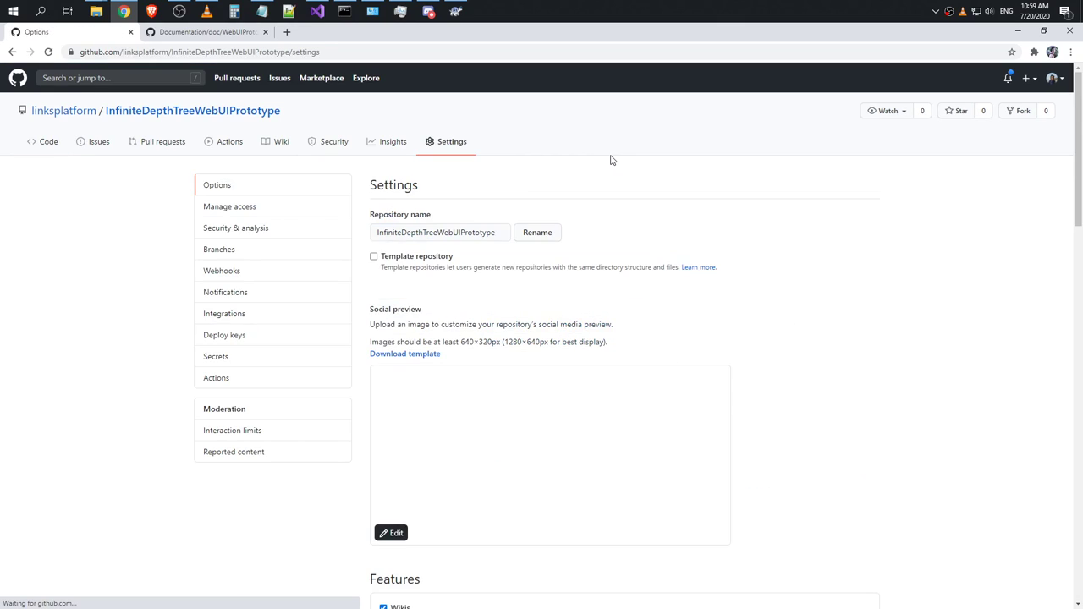
Change the GitHub Pages source from None to the master branch in repository settings.
scroll(611, 160, "down", 5)
scroll(611, 160, "down", 3)
scroll(611, 160, "up", 3)
scroll(612, 160, "down", 2)
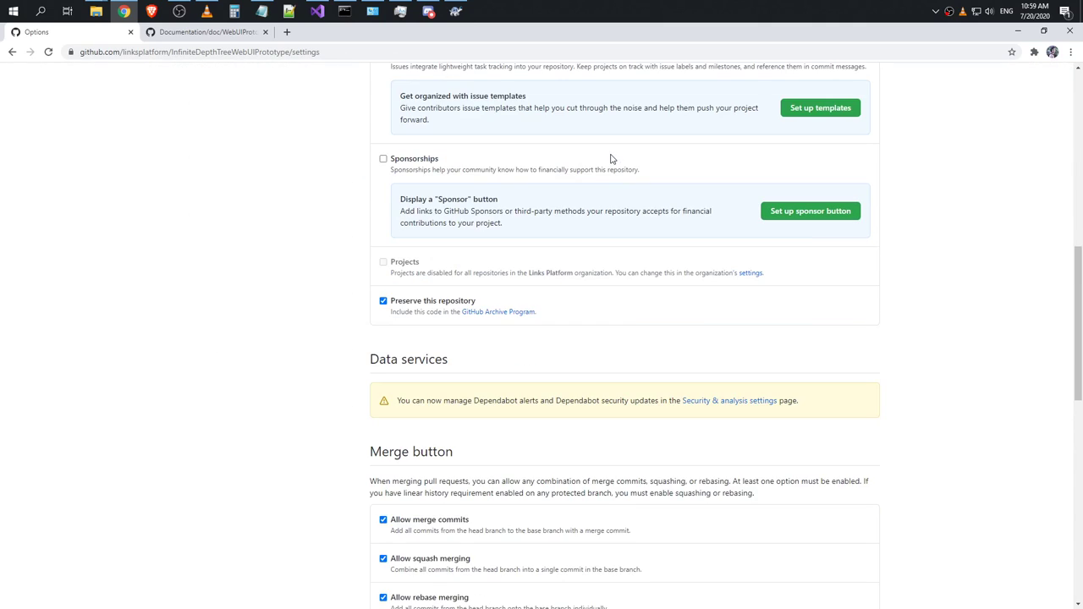
scroll(584, 203, "down", 4)
scroll(584, 201, "down", 2)
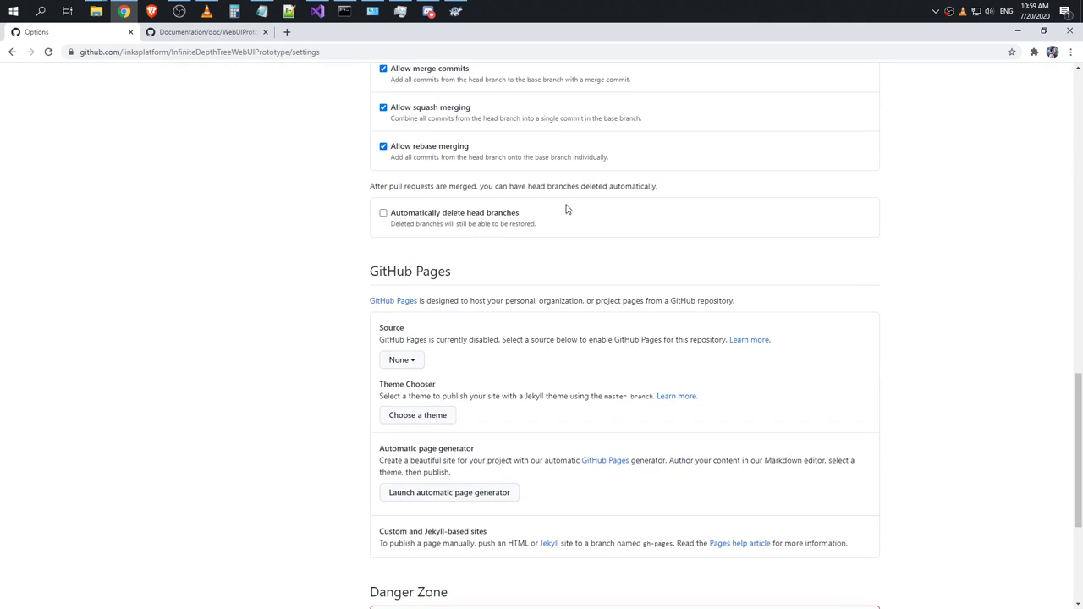
left_click(411, 362)
left_click(419, 404)
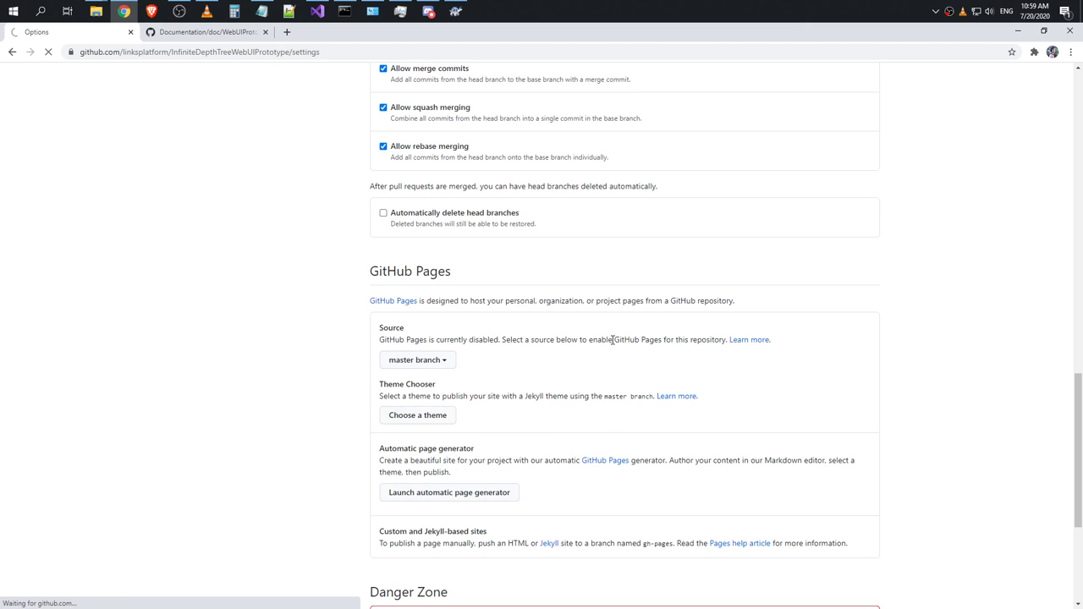
scroll(611, 339, "down", 5)
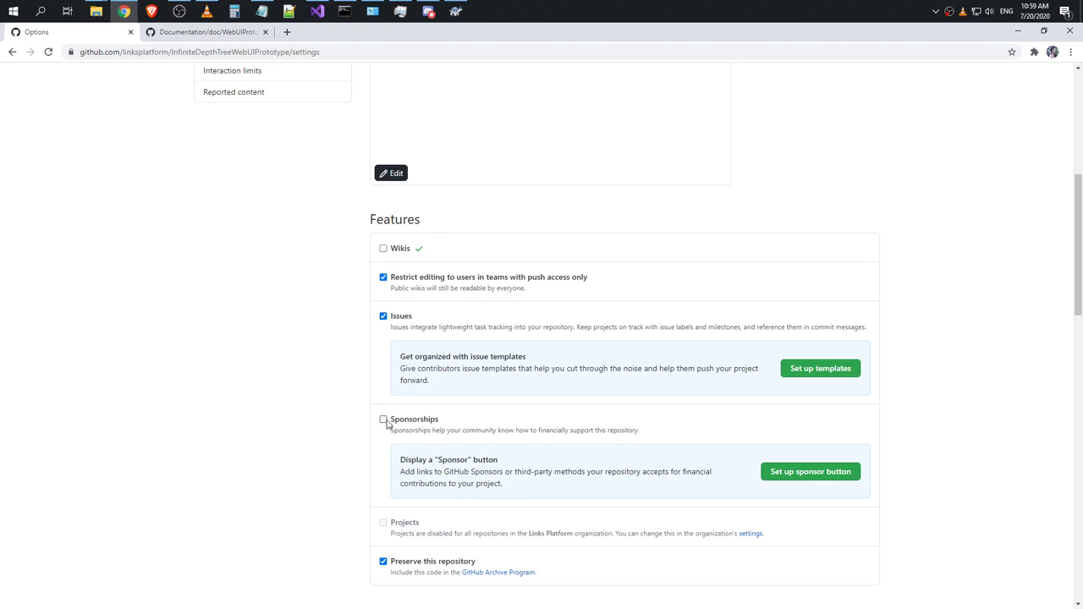
scroll(387, 423, "down", 1)
scroll(387, 424, "down", 1)
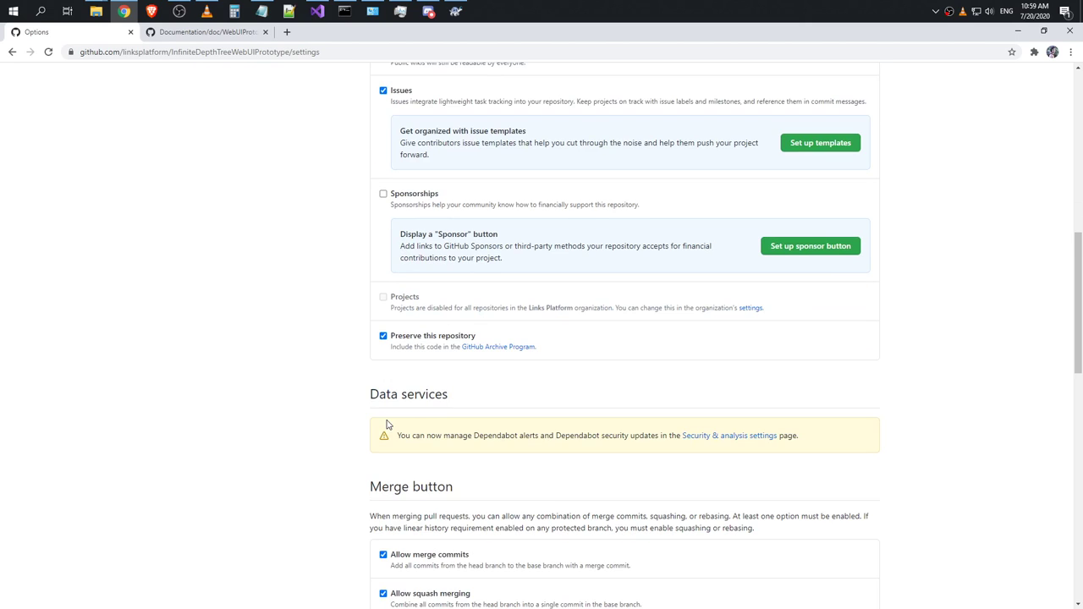
scroll(387, 423, "down", 3)
scroll(387, 423, "down", 2)
scroll(387, 423, "down", 2)
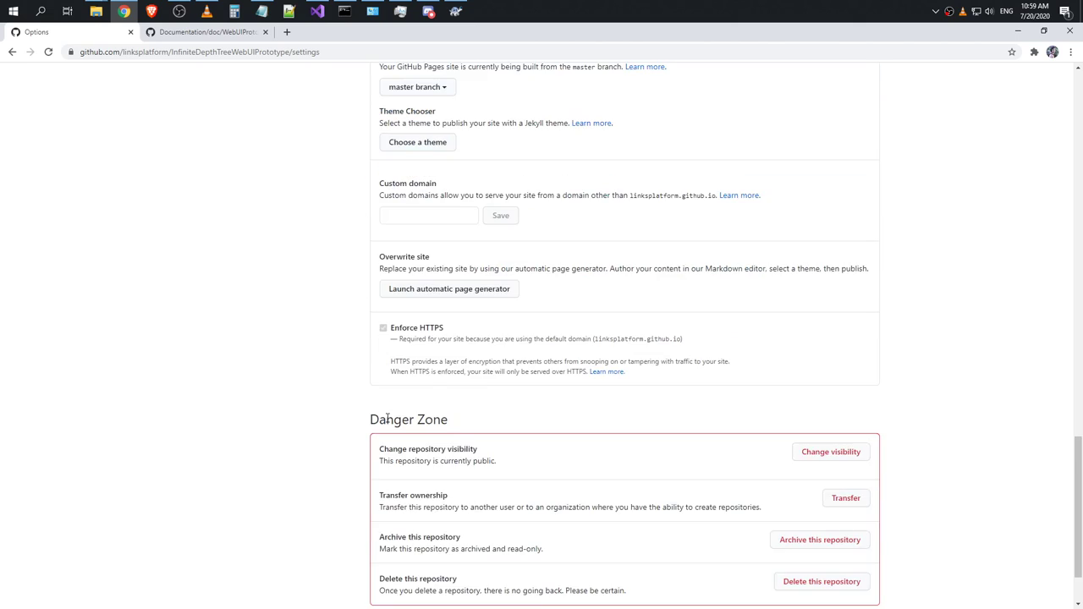
scroll(387, 420, "down", 1)
scroll(424, 409, "up", 3)
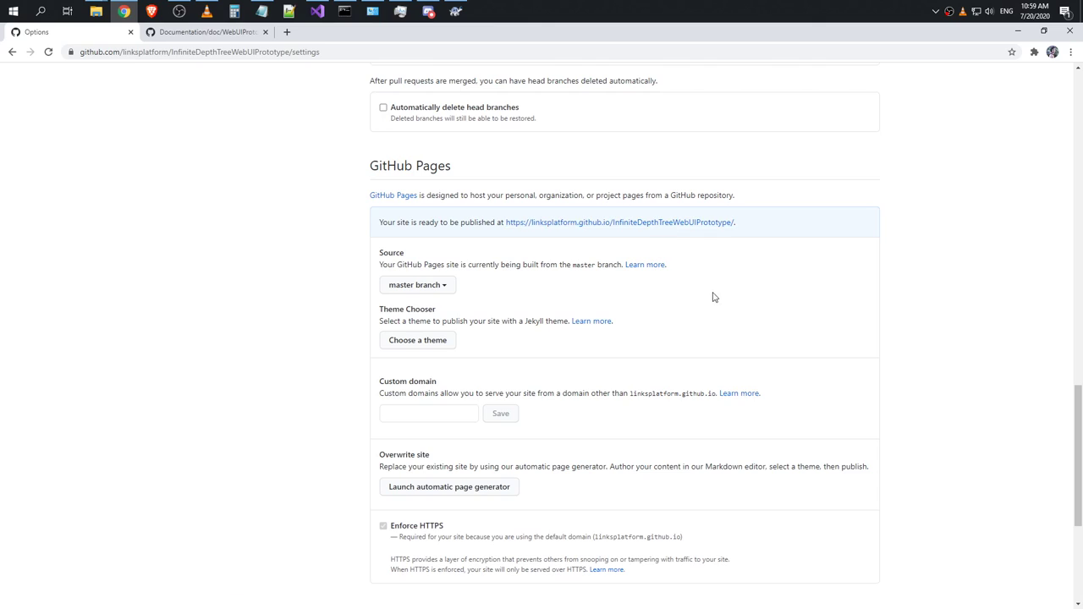
middle_click(622, 226)
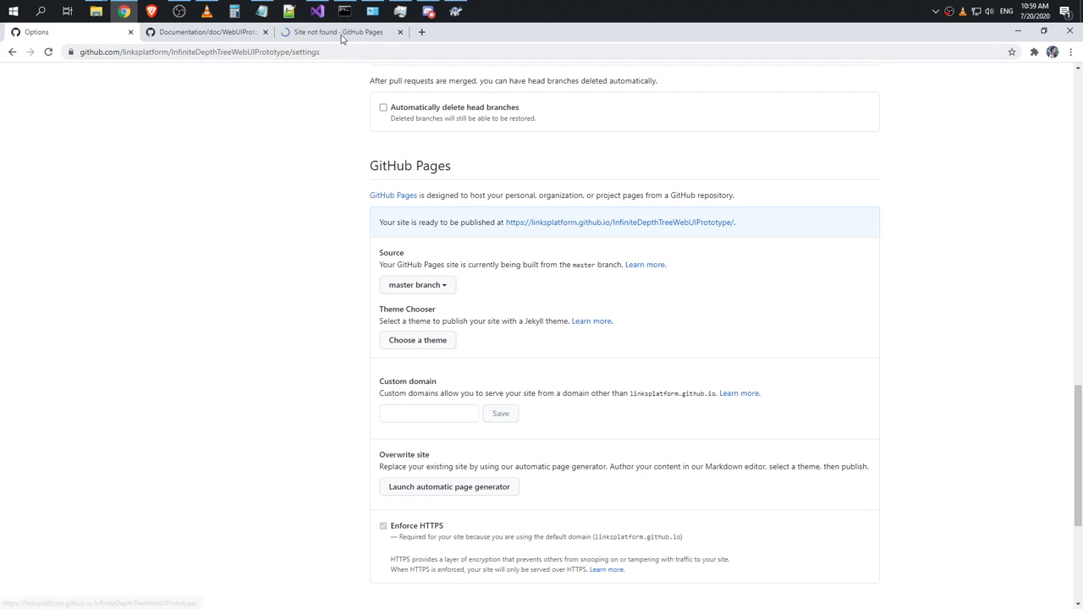
left_click(342, 32)
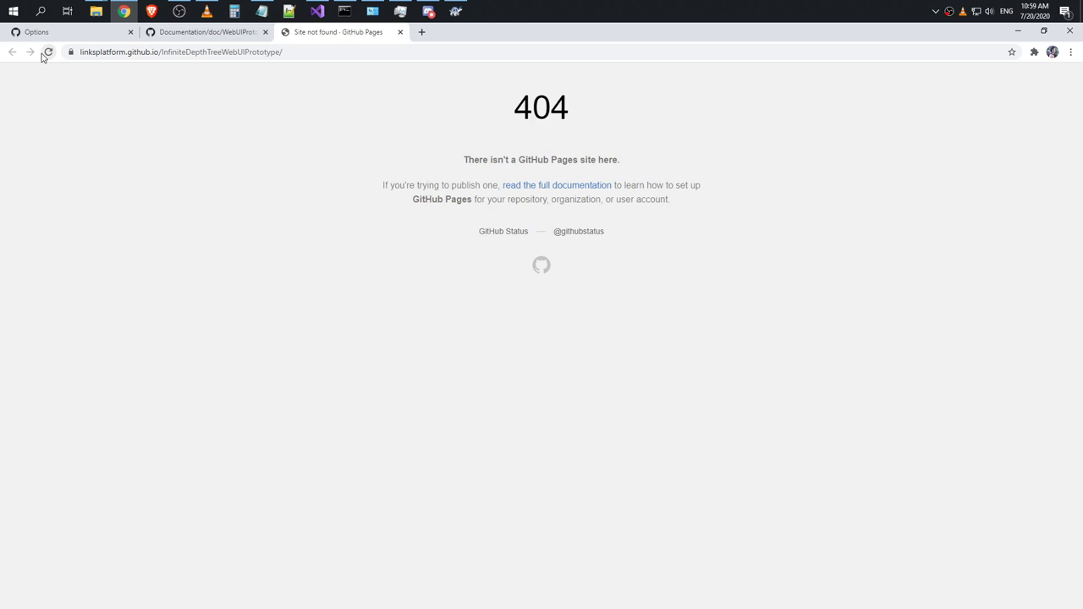
left_click(246, 34)
left_click(329, 34)
left_click(355, 50)
type("ex.h")
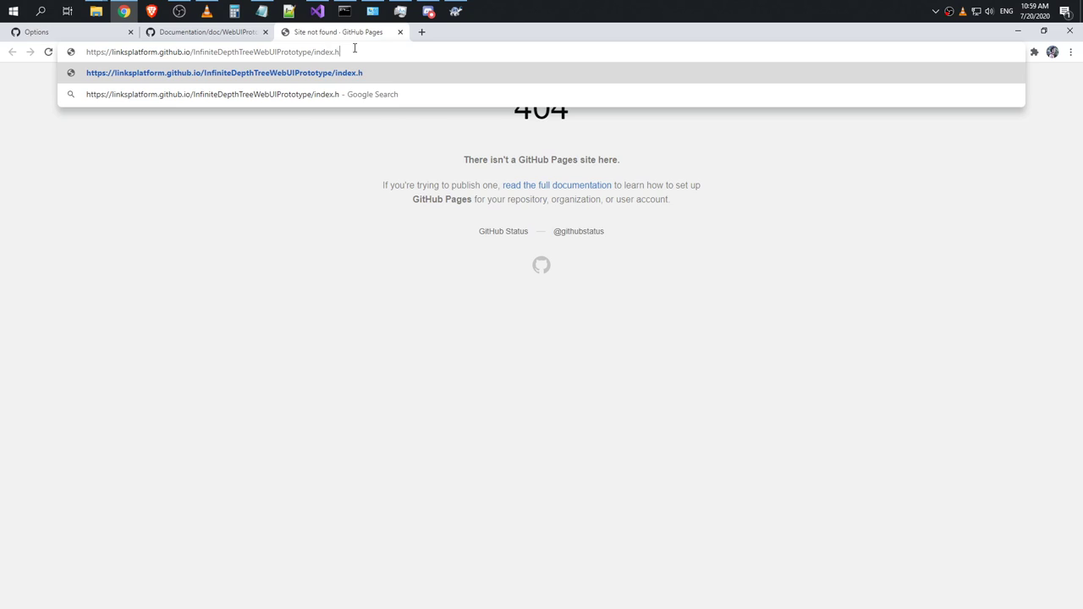
type("tml")
key("Return")
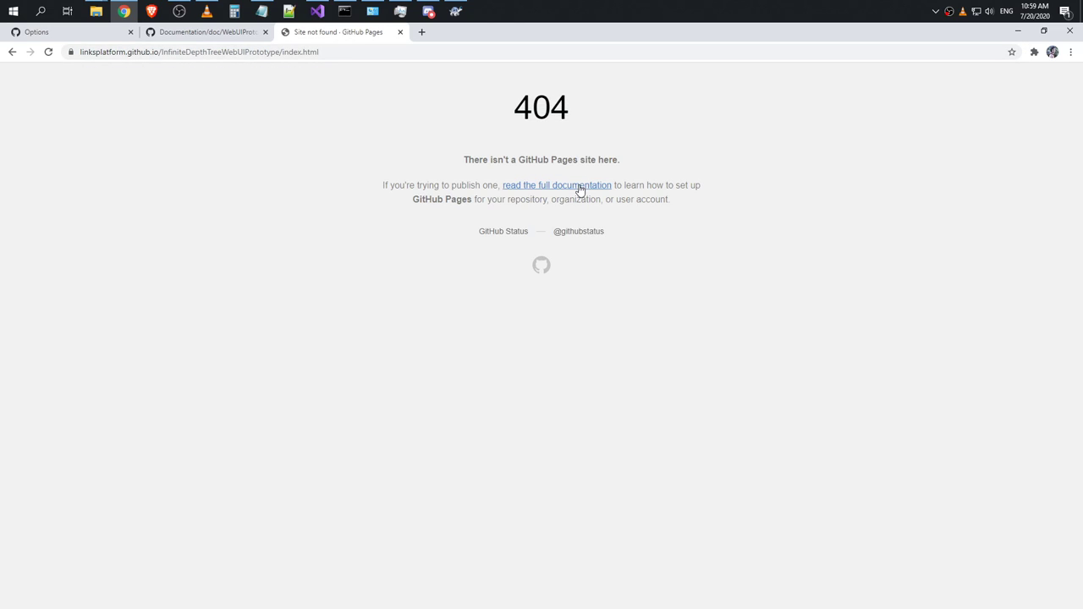
left_click(211, 34)
left_click(85, 34)
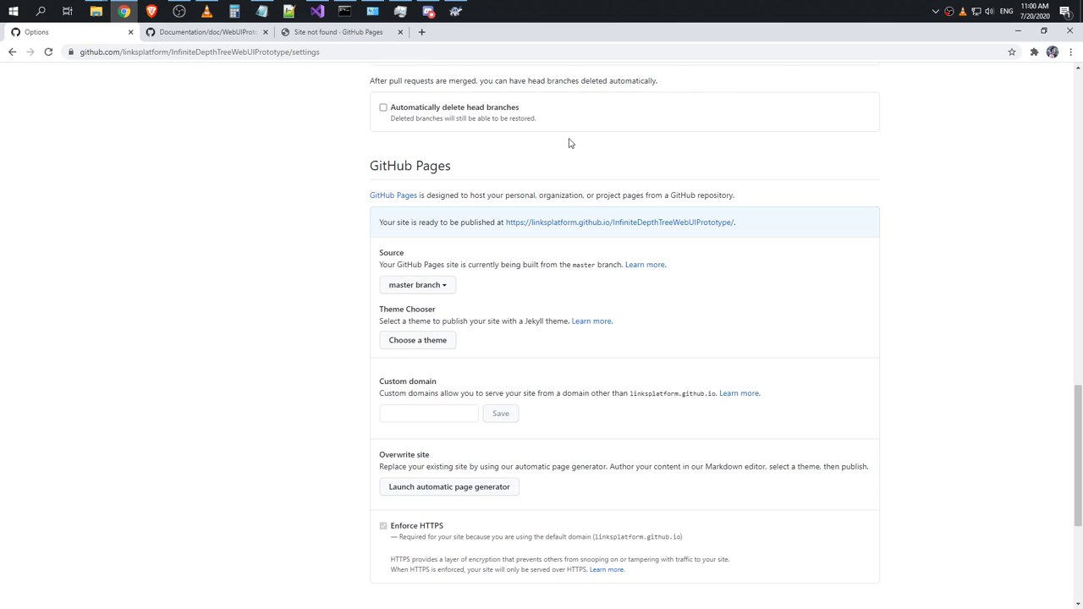
key("F5")
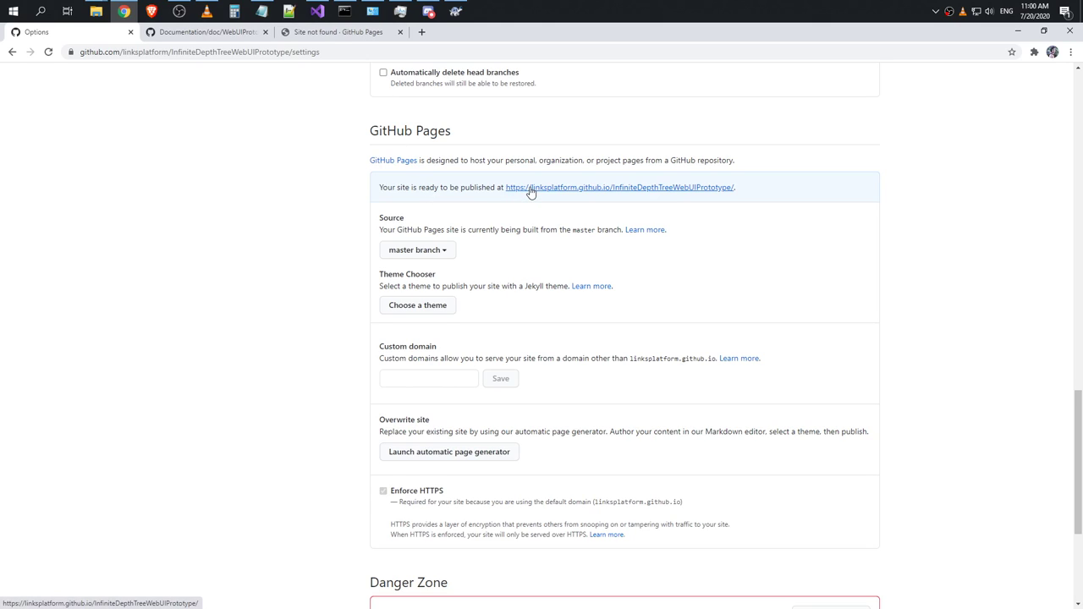
right_click(531, 192)
left_click(572, 199)
left_click(241, 32)
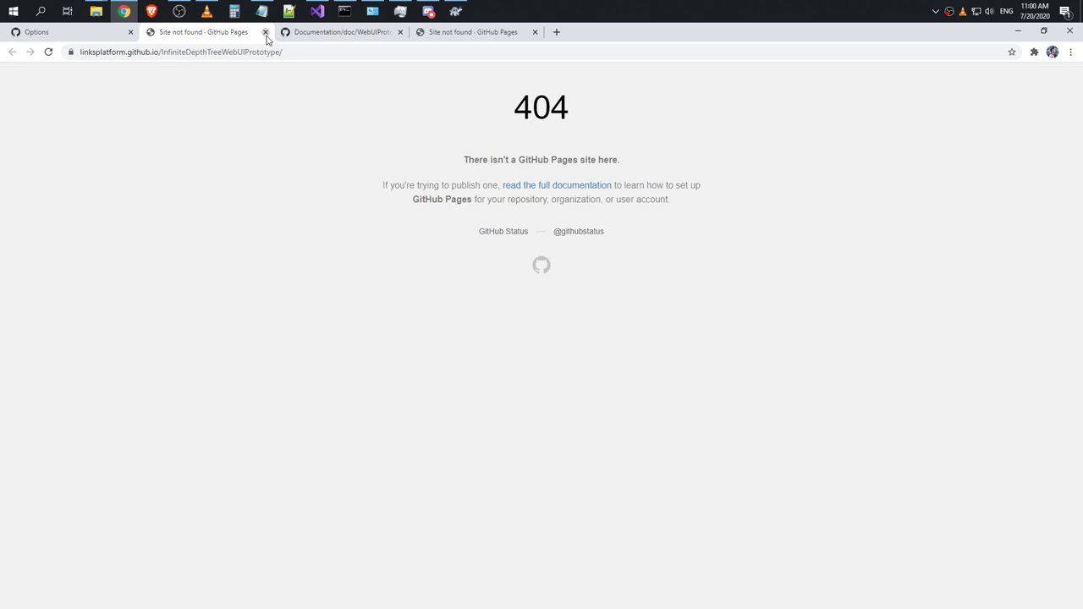
left_click(266, 33)
left_click(330, 38)
left_click(400, 32)
left_click(72, 34)
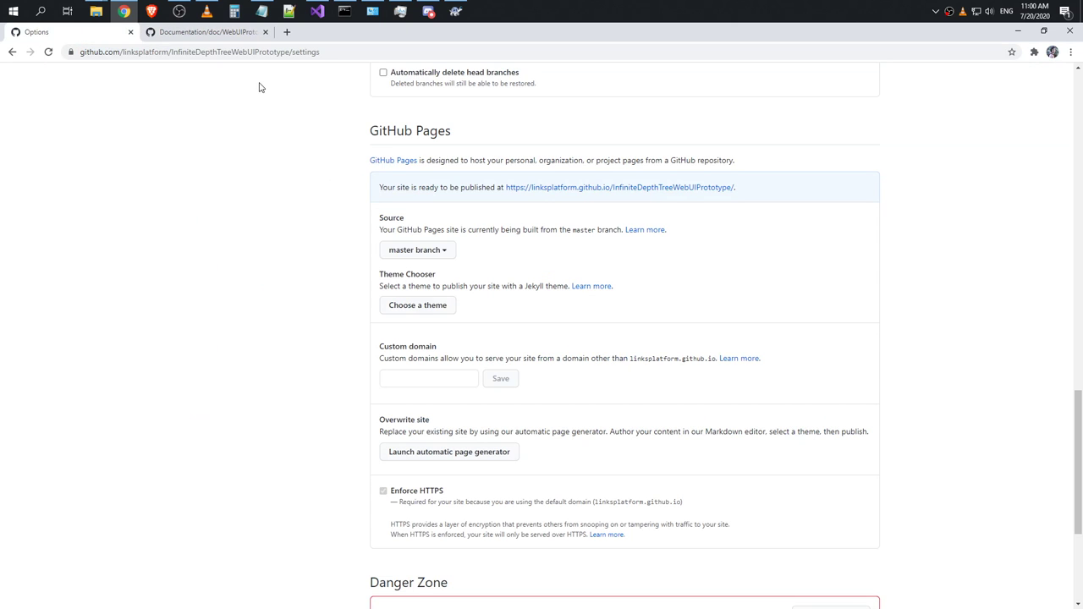
right_click(962, 11)
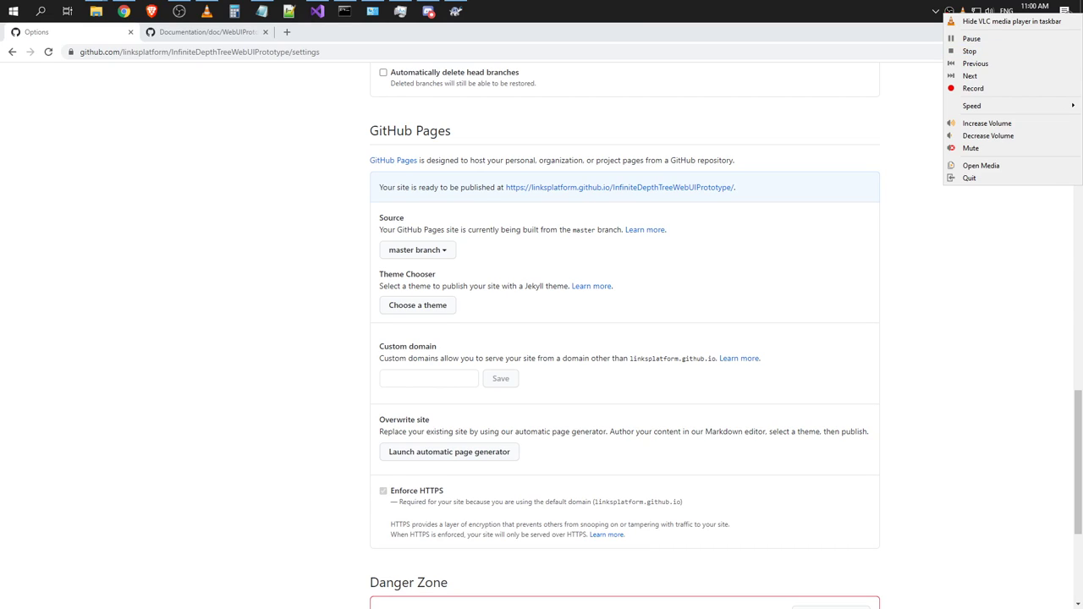
key("Escape")
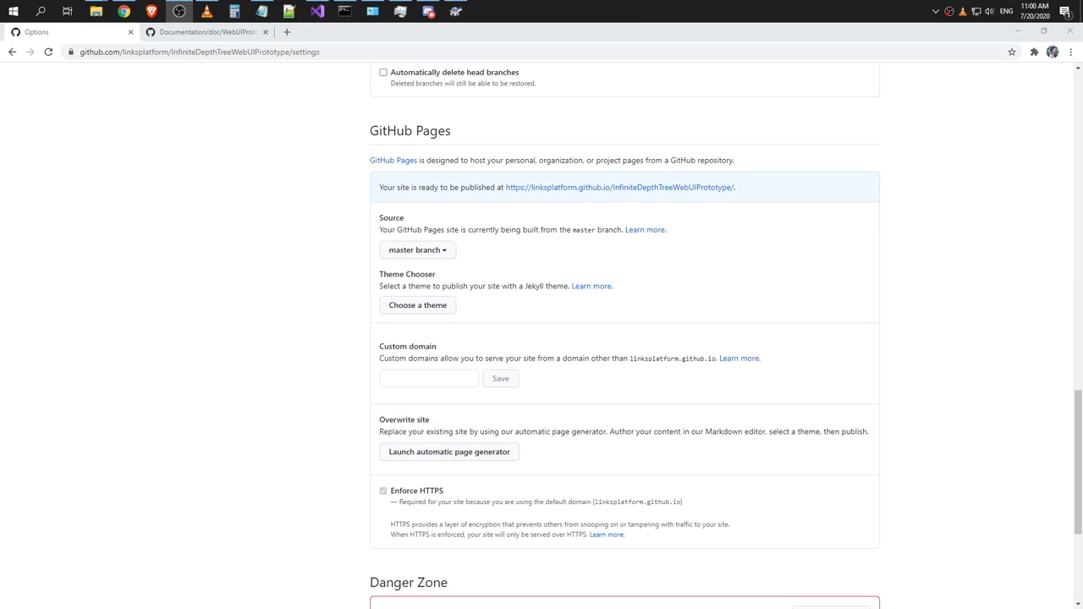